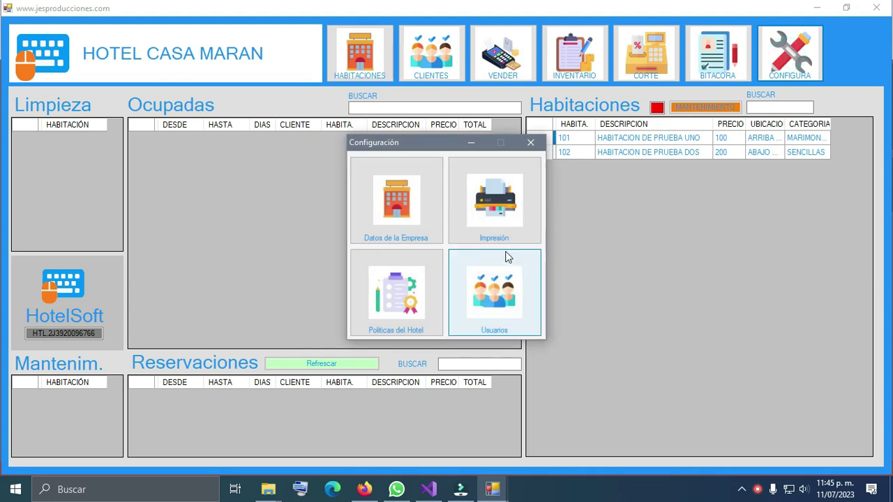
Step: Open the hotel's company data record, save it and acknowledge the confirmation
click(432, 221)
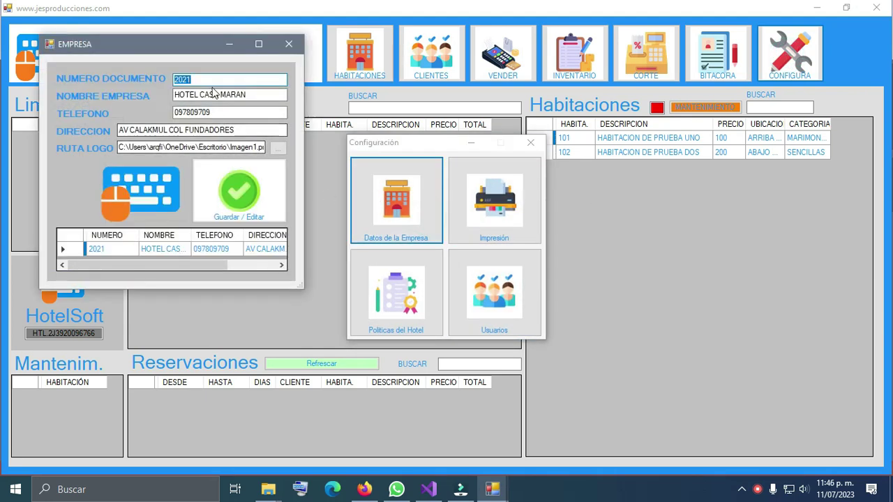
click(237, 207)
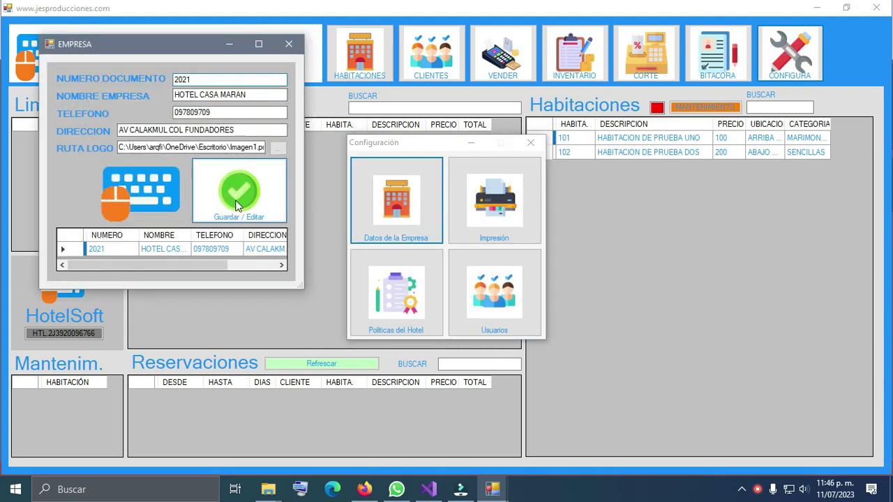
click(451, 282)
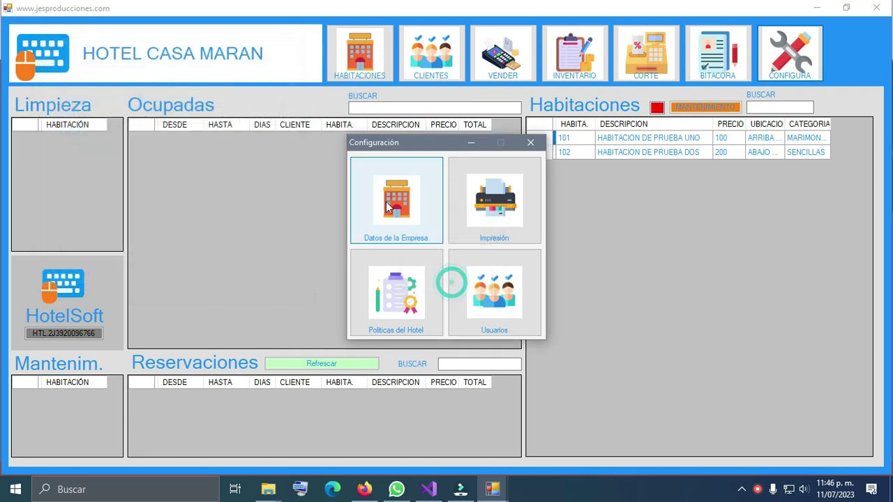
Step: Open the printing settings, view the printer choices for Corte de Caja (Carta), and close the settings without saving
click(494, 206)
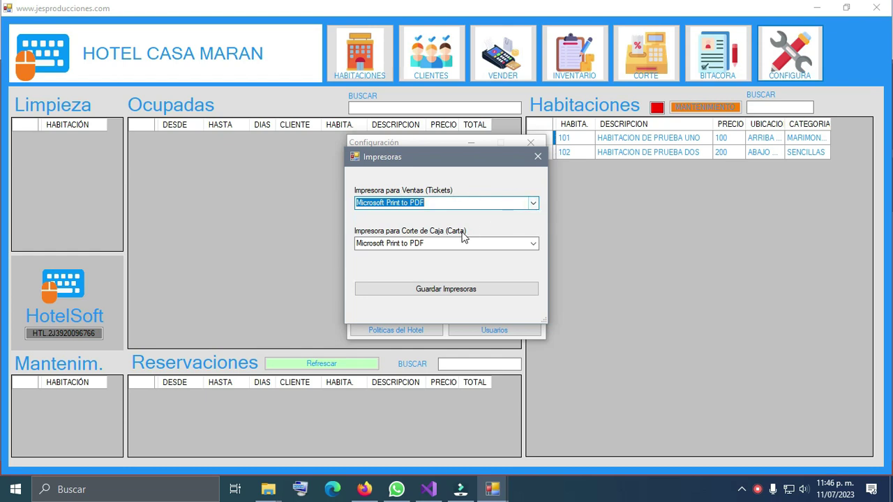
click(533, 244)
click(499, 226)
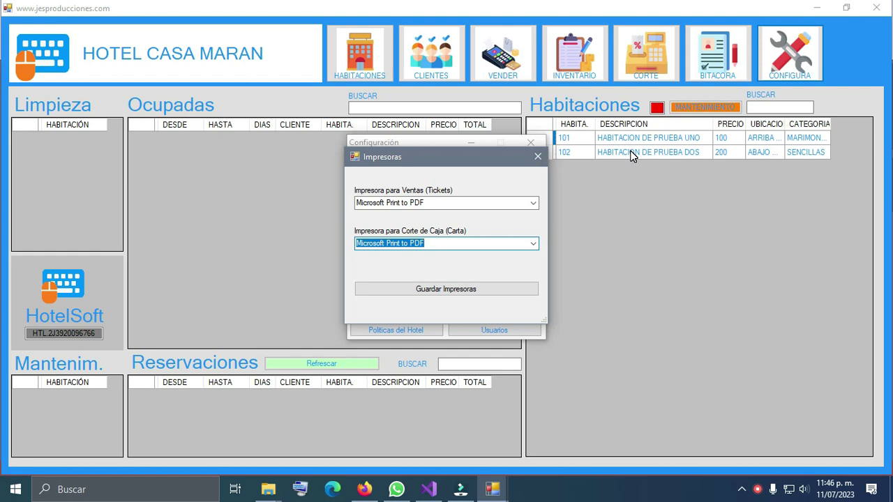
click(541, 158)
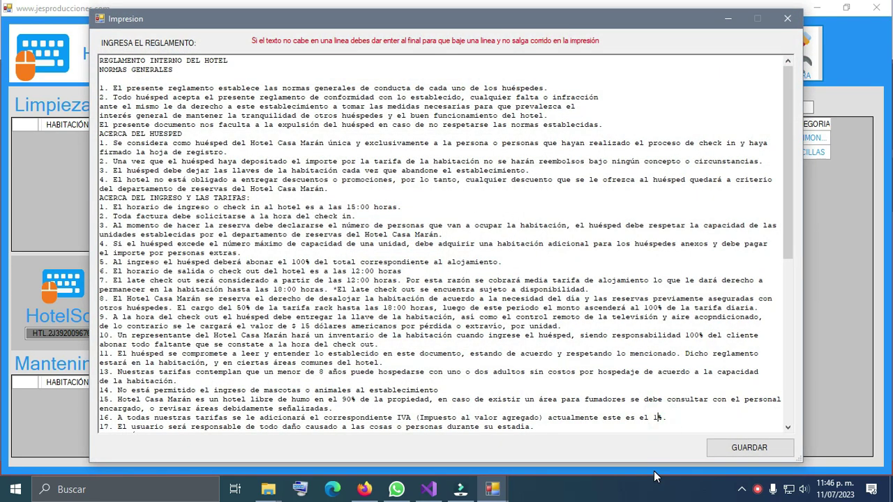
Step: In the hotel policies text, set the IVA in rule 16 to 19% and save the regulations
click(708, 450)
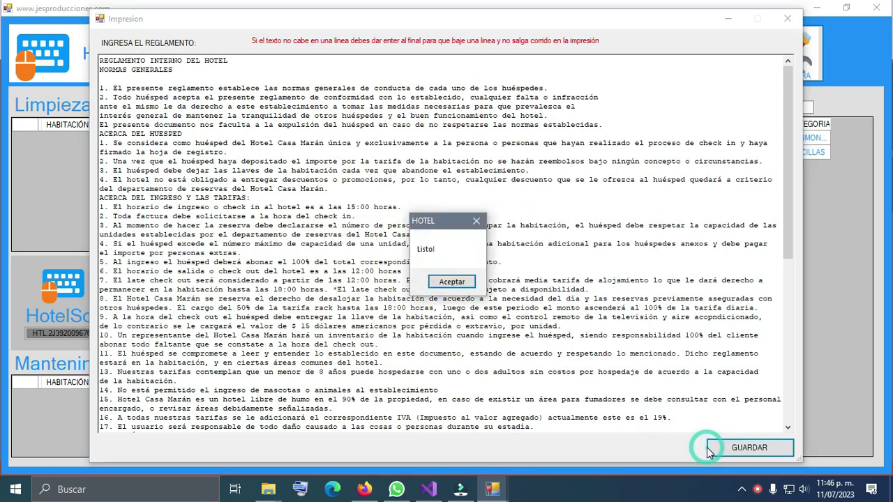
click(453, 284)
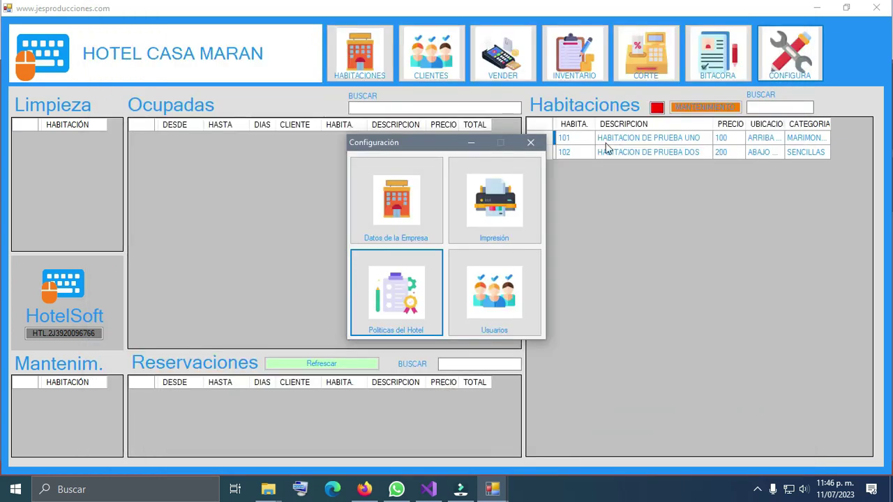
Step: View the registered administrator in the users list, then close the list and the configuration window
click(502, 294)
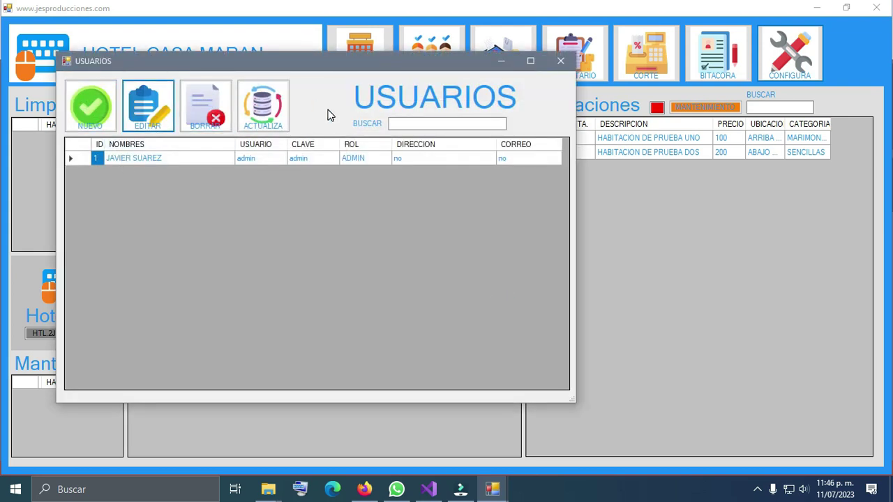
click(188, 161)
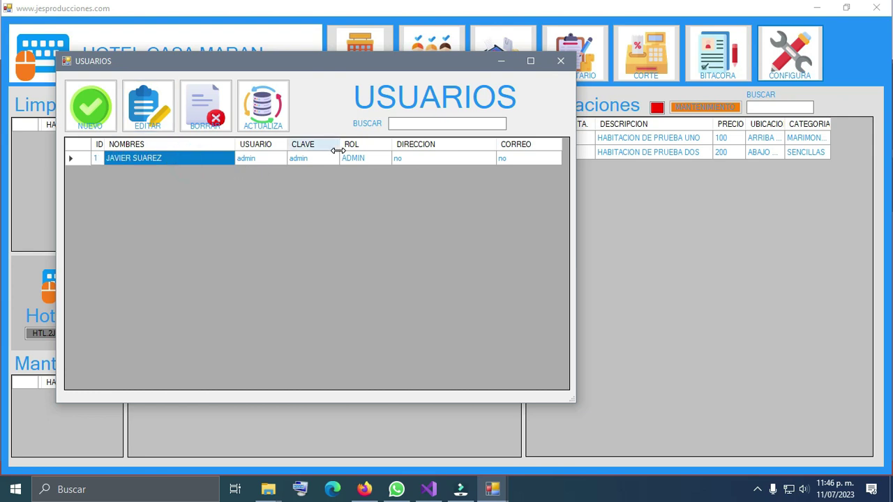
click(560, 61)
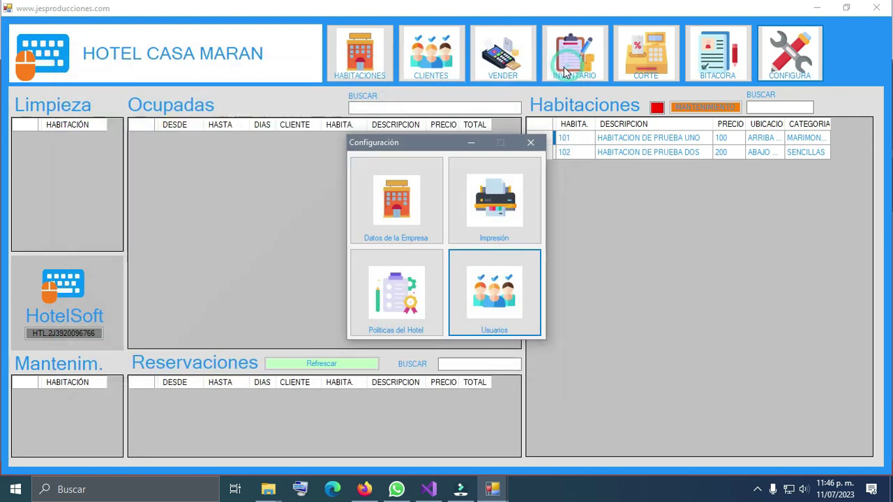
click(530, 143)
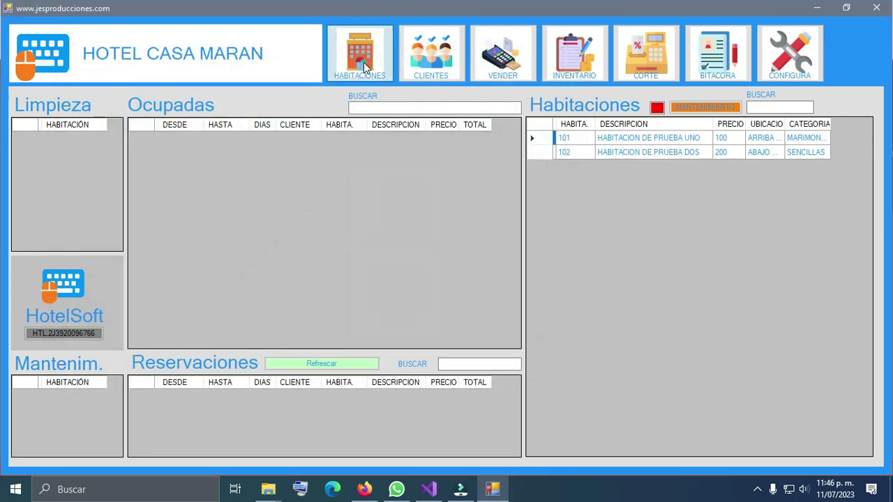
Step: Examine the rooms list and the blank new-room form, refresh the list and return to the main screen
click(360, 54)
click(111, 126)
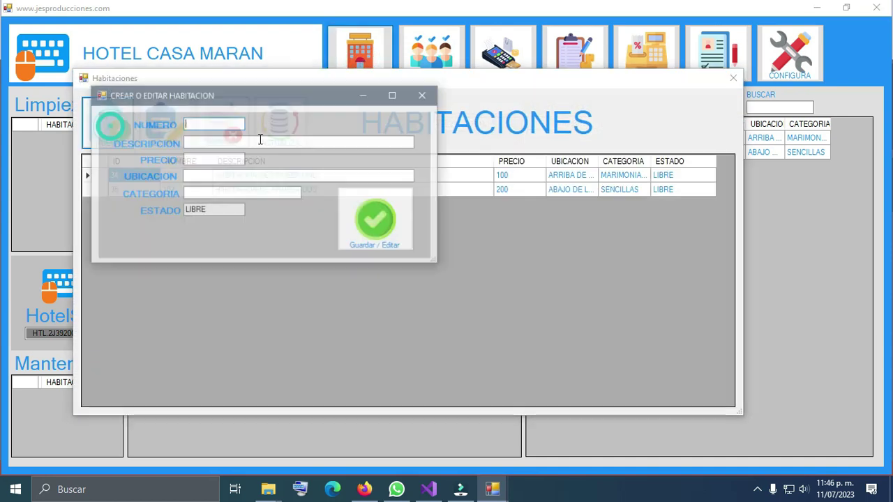
click(423, 95)
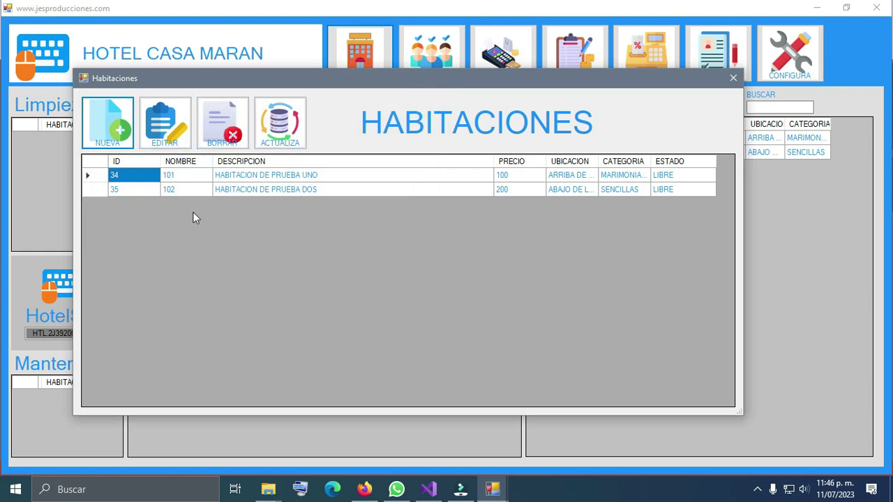
click(280, 140)
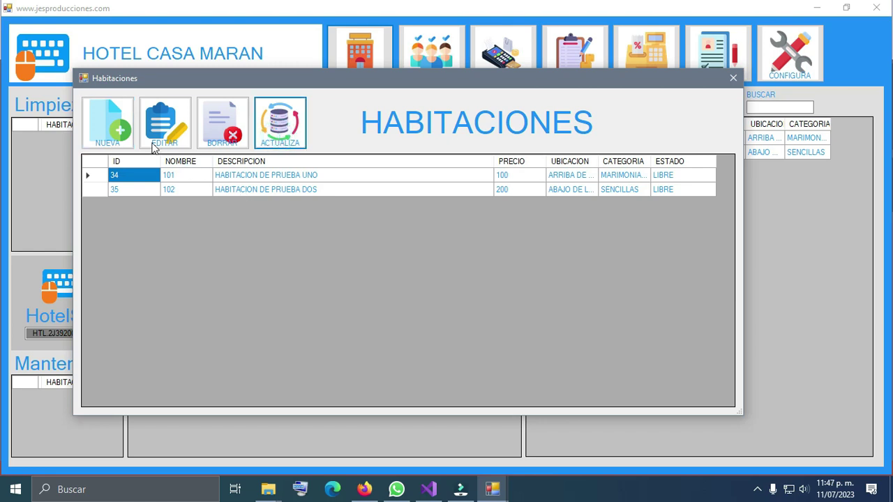
click(734, 77)
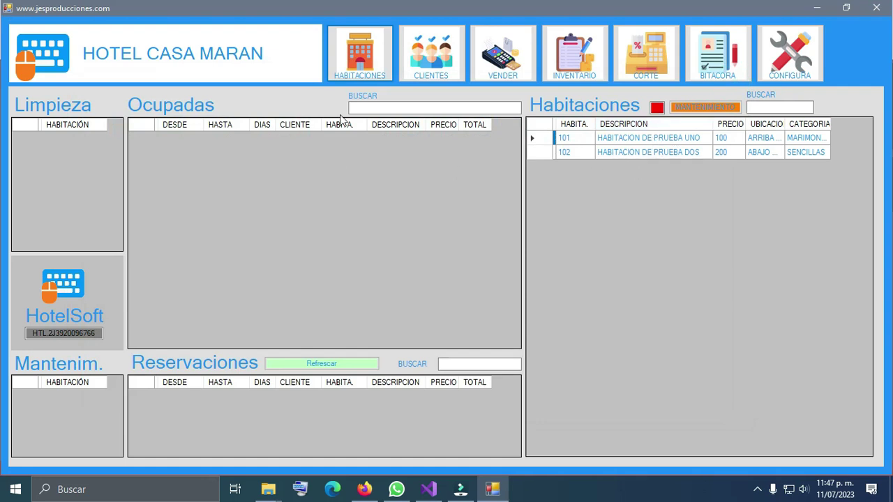
click(363, 63)
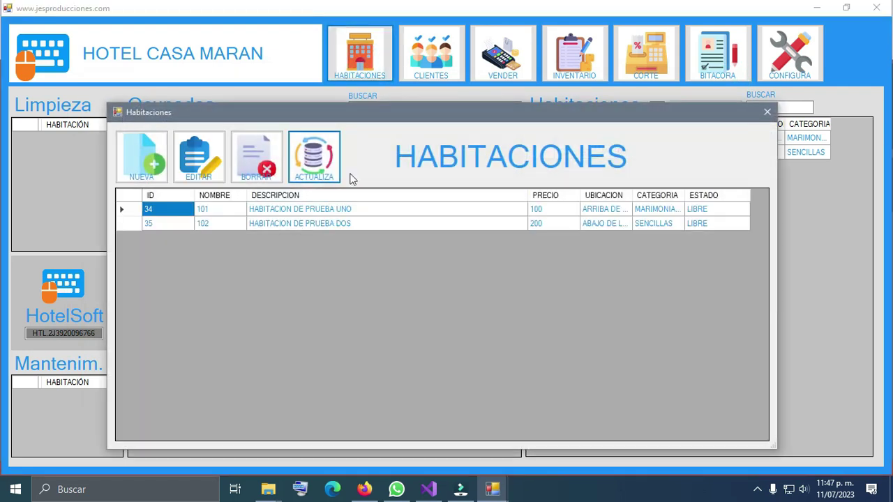
click(767, 111)
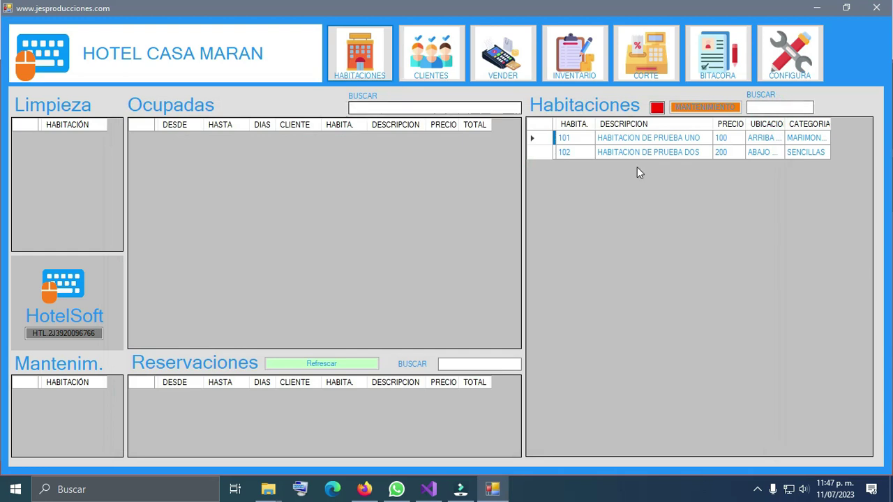
Step: Search the Habitaciones list for "n" and clear the search
click(767, 109)
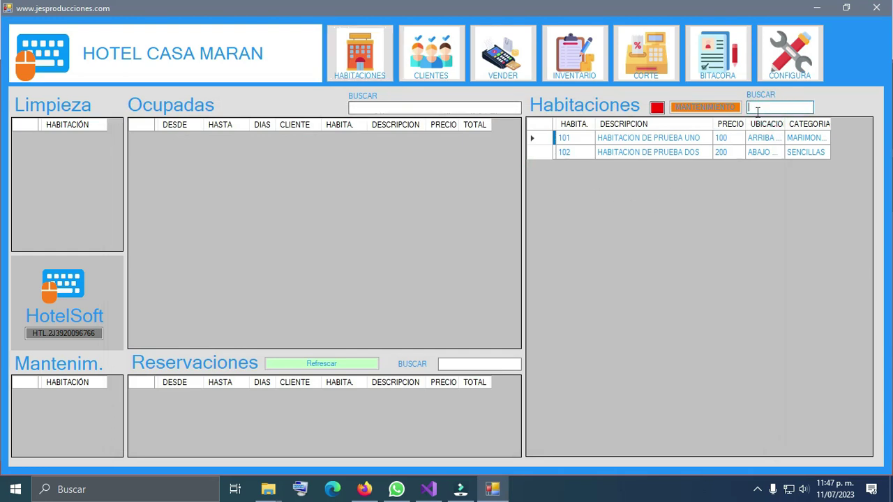
text(n)
key(BackSpace)
Step: Open the clients list, view the registered client's details and close the list
click(429, 67)
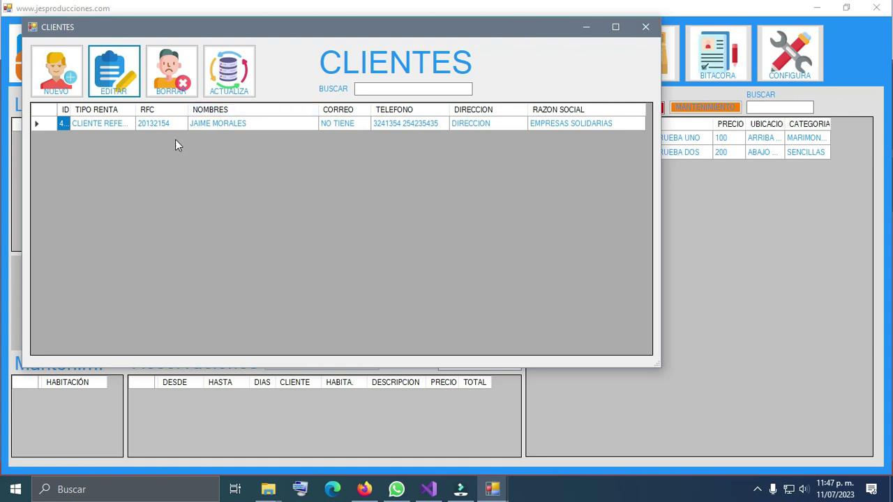
drag(258, 37, 298, 101)
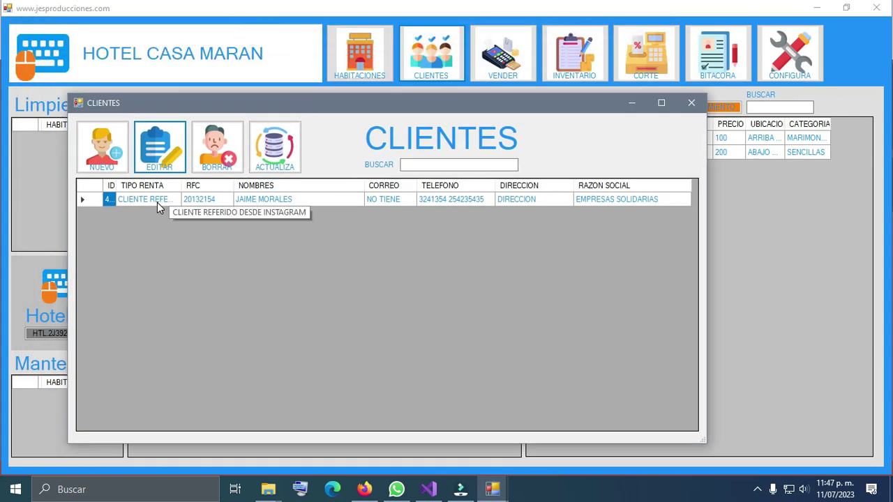
click(689, 104)
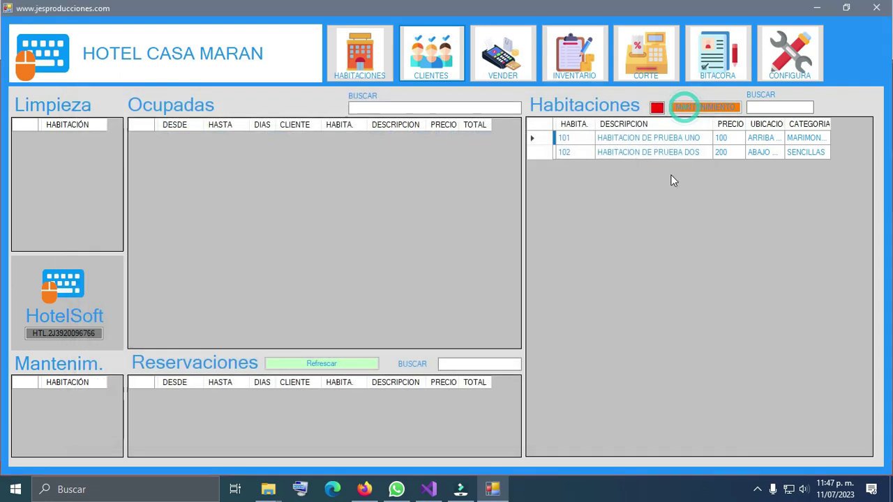
Step: Open room 102 for booking and assign the registered client to it
double_click(629, 151)
click(265, 123)
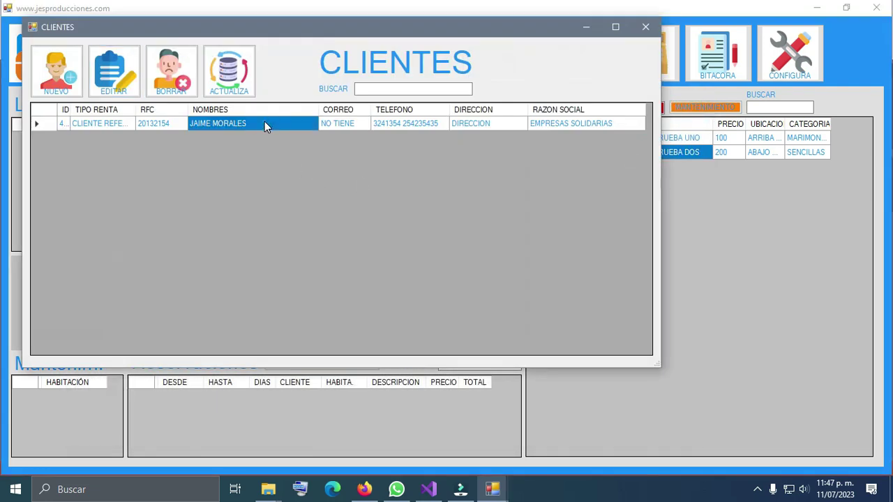
double_click(265, 123)
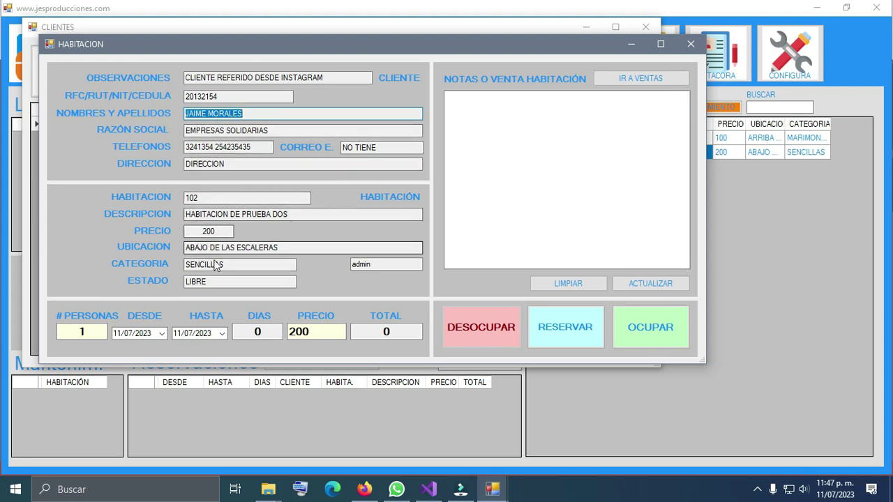
Step: Reserve room 102 from 12/07/2023 to 15/07/2023 and decline printing
click(162, 334)
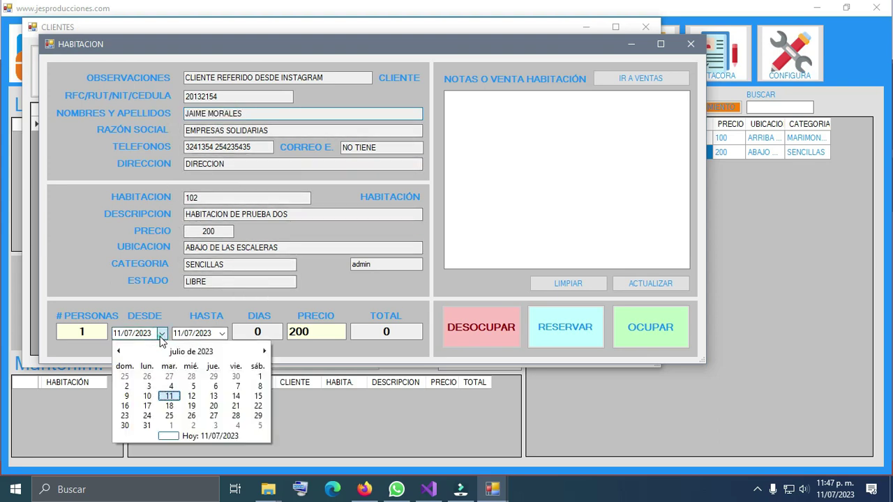
click(190, 396)
click(223, 334)
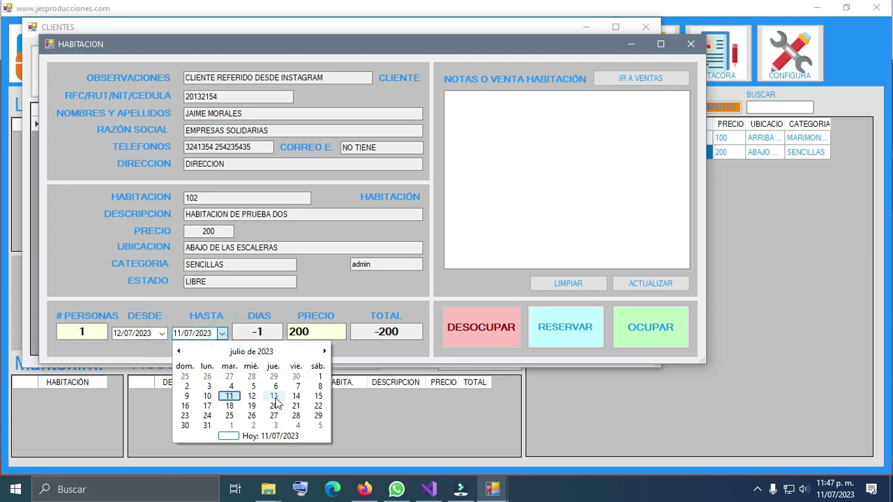
click(318, 396)
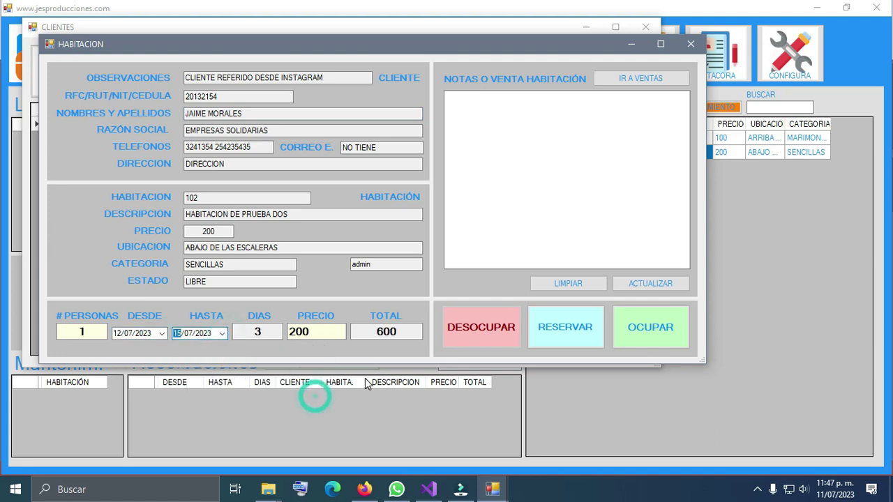
click(574, 322)
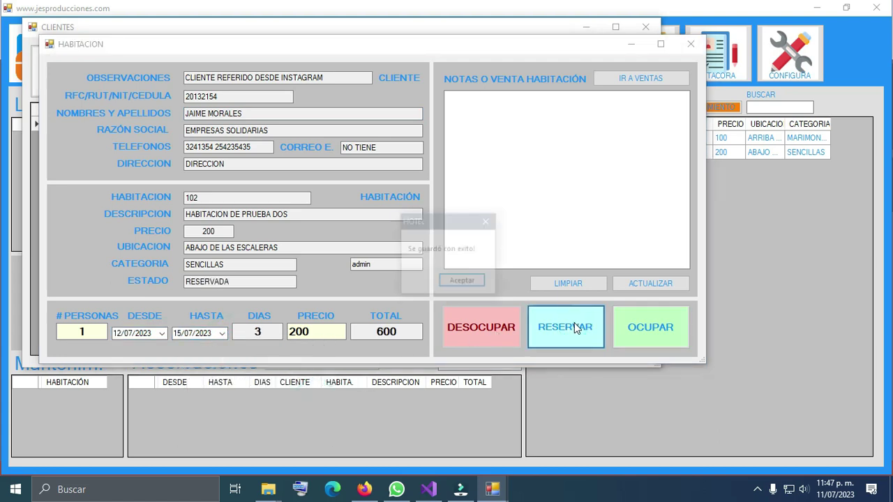
click(463, 283)
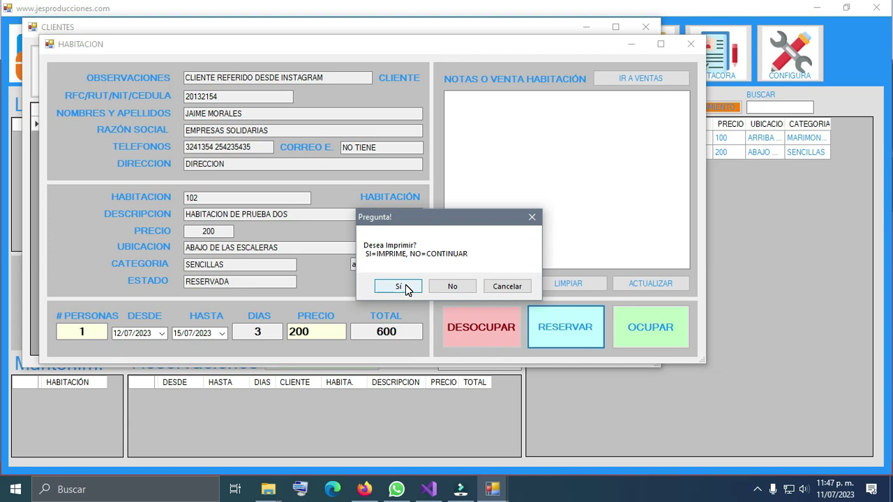
click(450, 284)
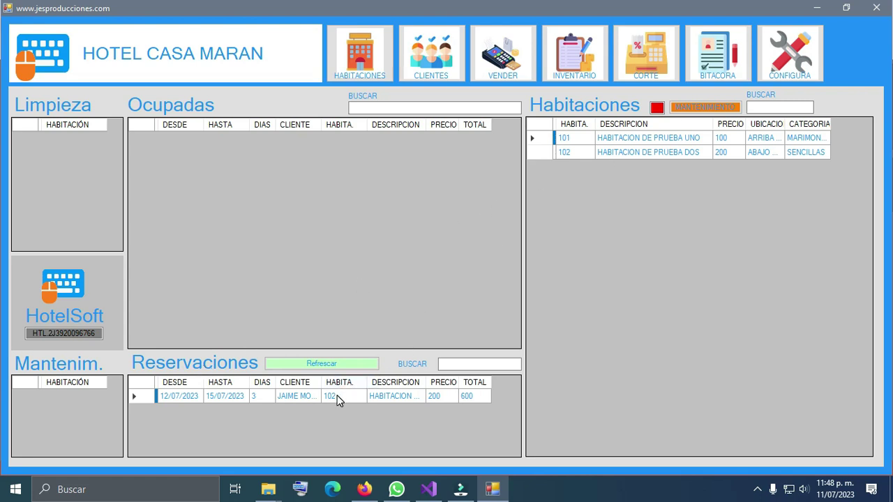
Step: Start another booking of room 102 for the same client, keeping the existing reservation in view
double_click(623, 153)
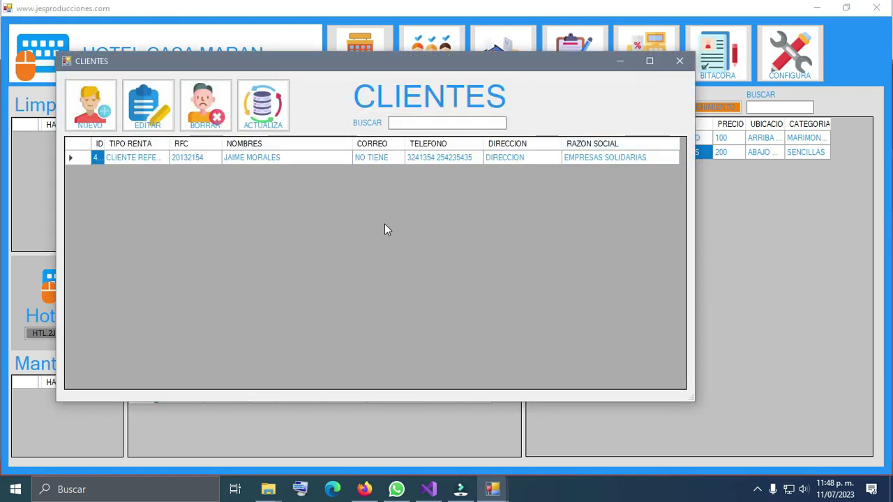
drag(382, 66, 373, 24)
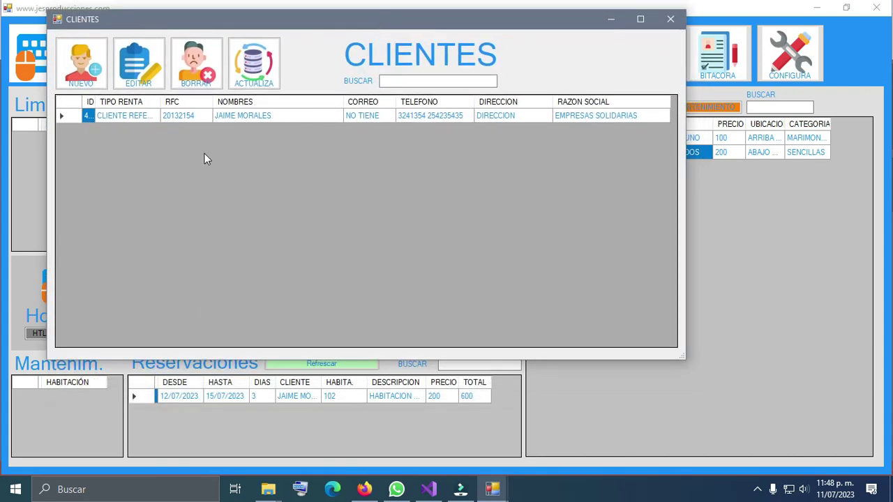
click(240, 117)
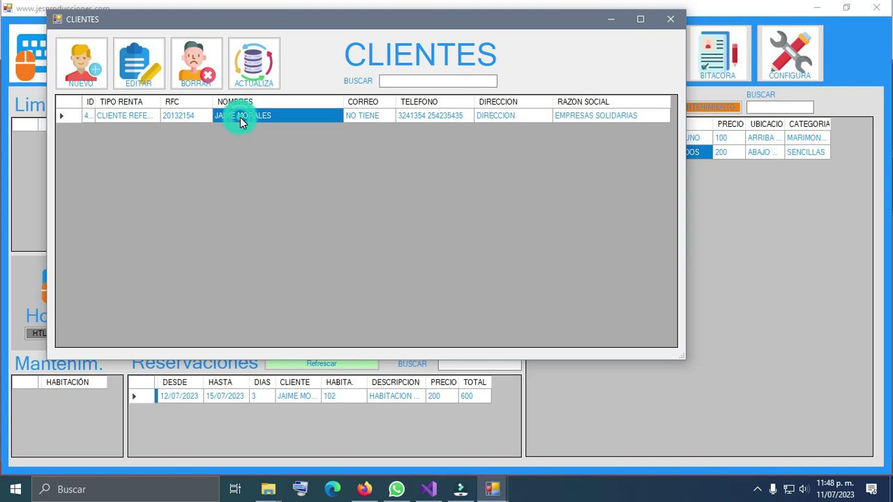
double_click(240, 117)
drag(347, 78, 347, 35)
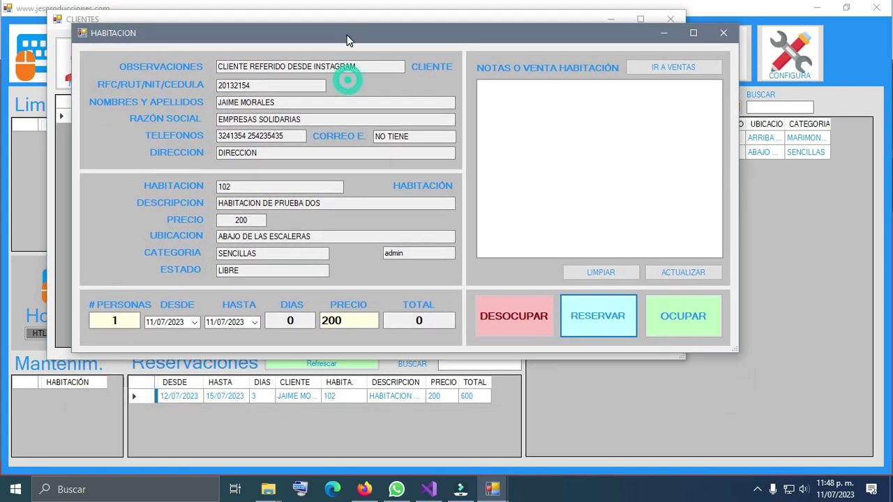
Step: Try to reserve room 102 from 13/07/2023 to 14/07/2023, overlapping the existing reservation
click(194, 323)
click(246, 385)
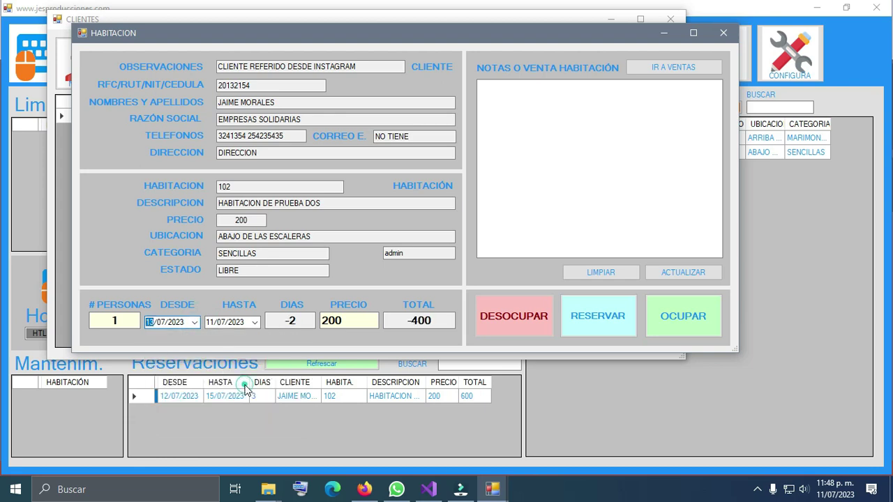
click(255, 322)
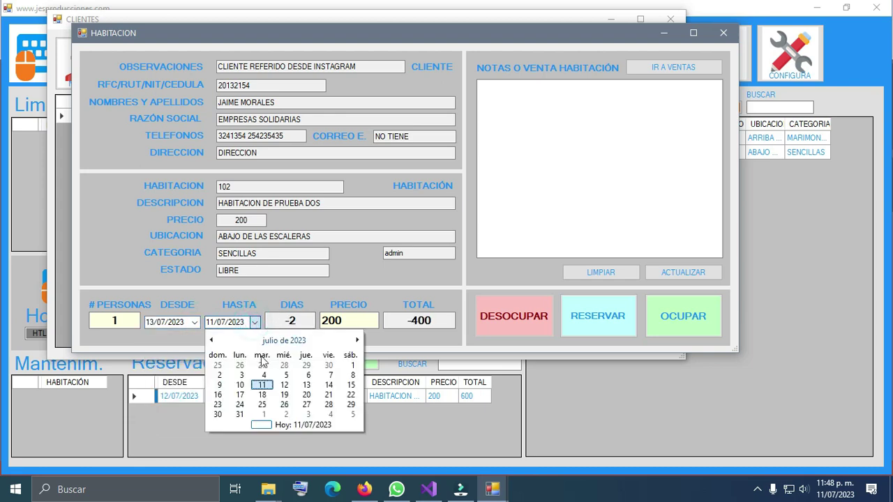
click(329, 387)
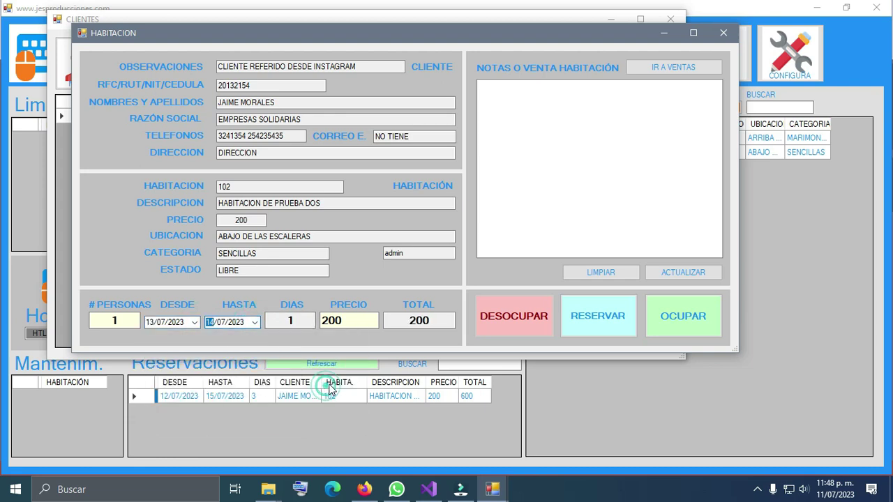
click(598, 325)
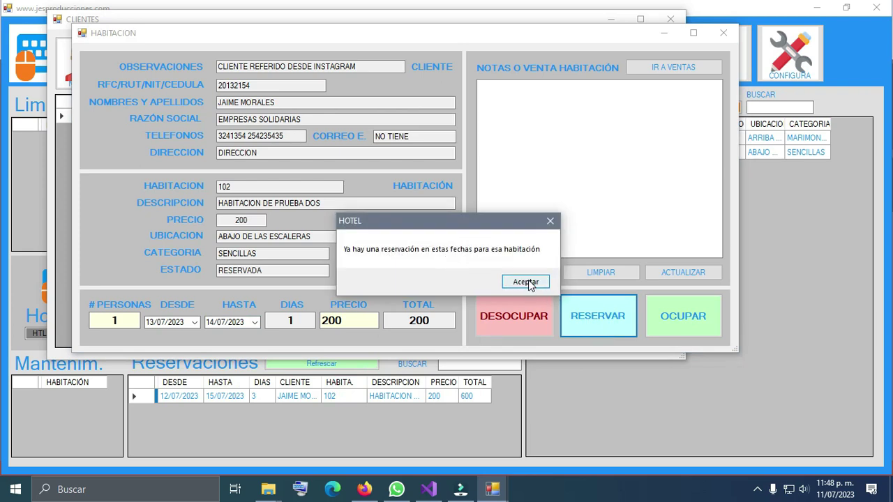
click(525, 282)
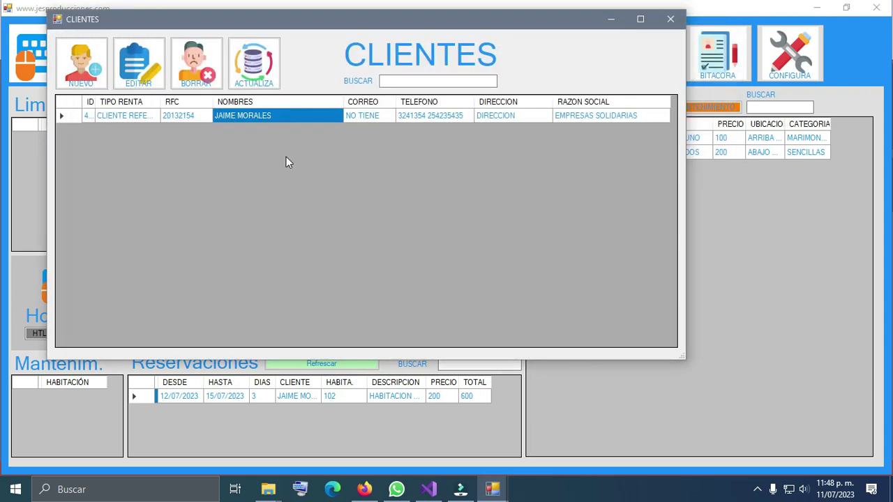
Step: Reopen room 102's booking for the same client and try to occupy it from 13/07/2023 to 14/07/2023
double_click(285, 115)
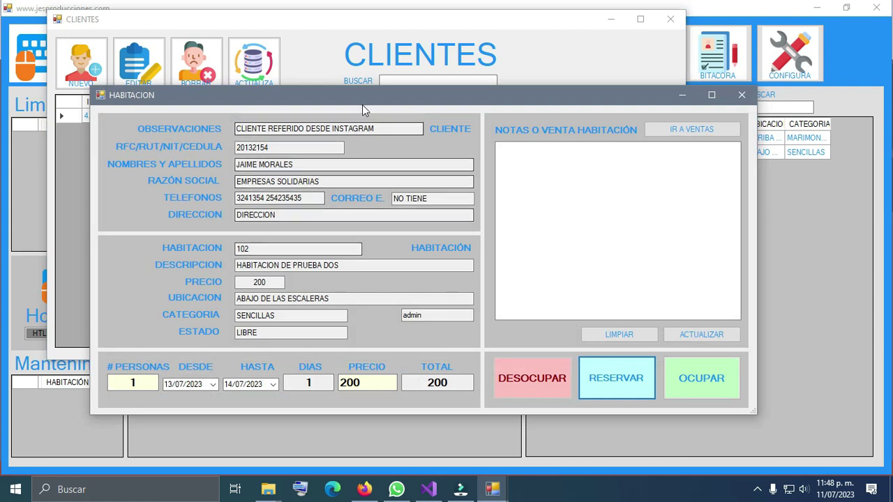
drag(362, 100, 350, 52)
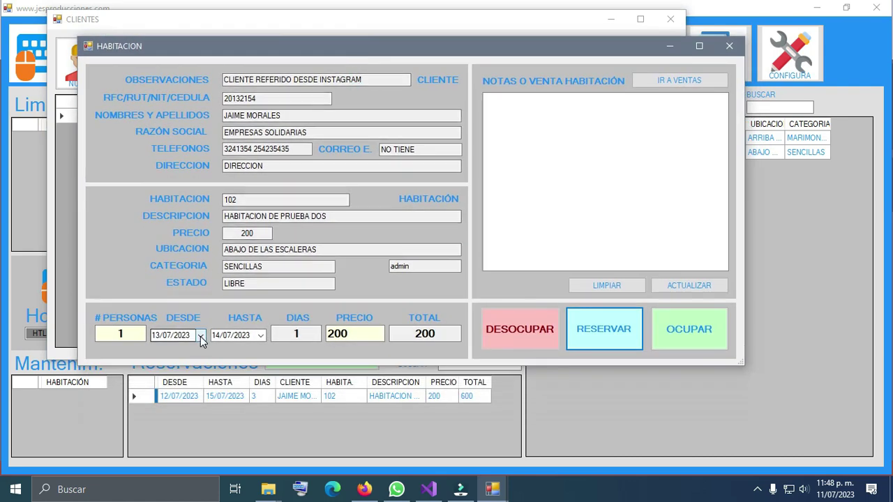
click(697, 330)
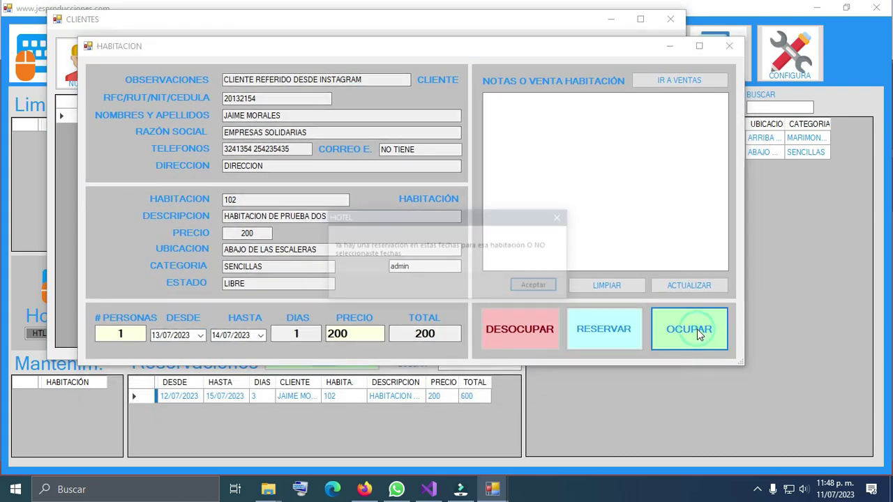
click(551, 287)
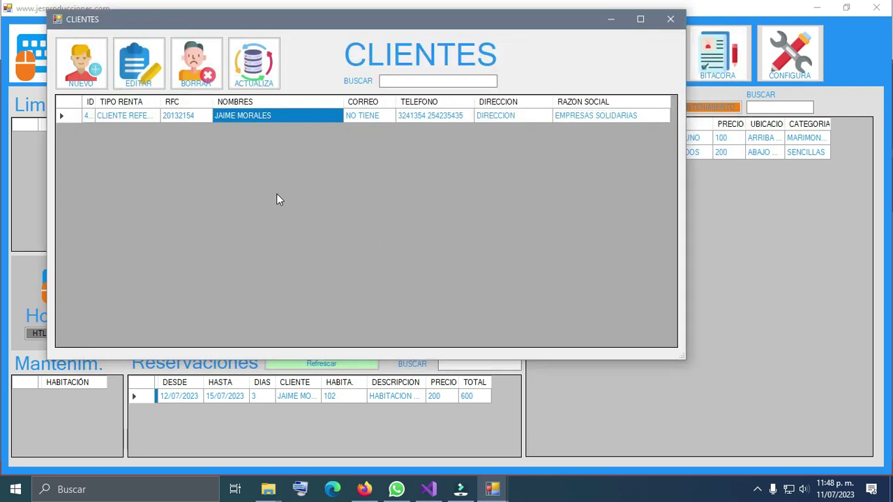
Step: Reserve room 102 for the same client from 15/07/2023 to 17/07/2023 and decline printing
double_click(284, 119)
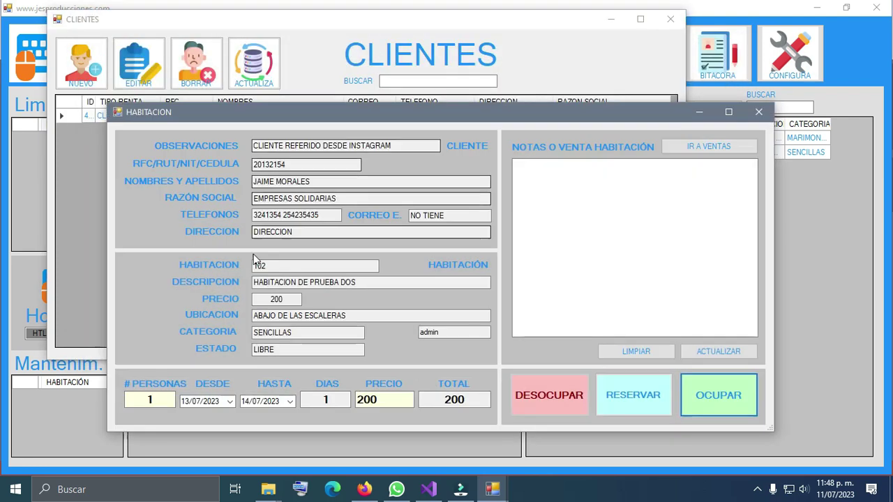
drag(370, 112, 349, 55)
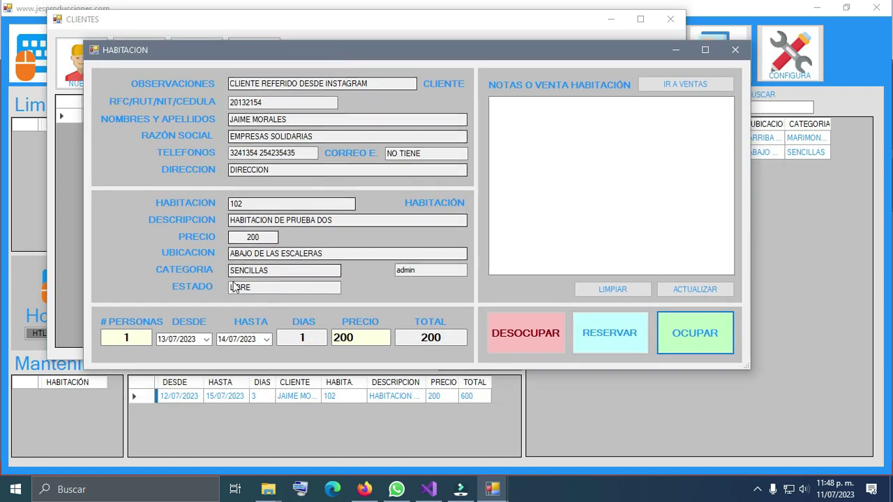
click(206, 339)
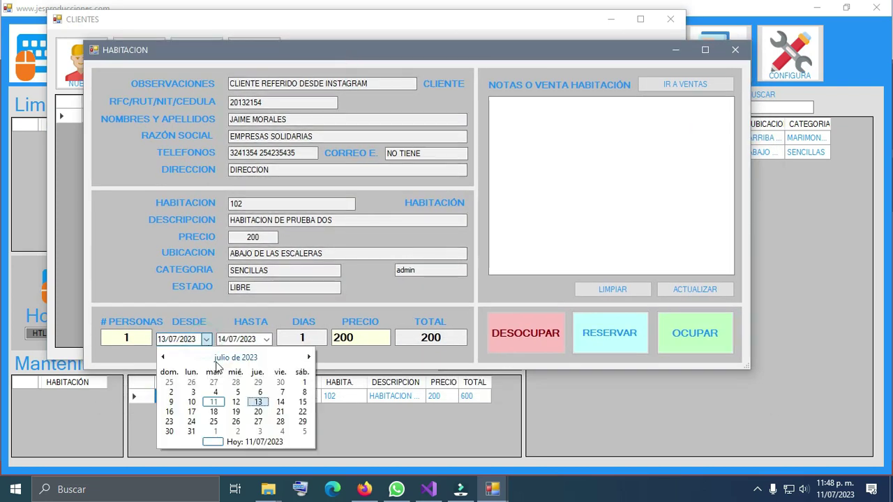
click(302, 402)
click(266, 339)
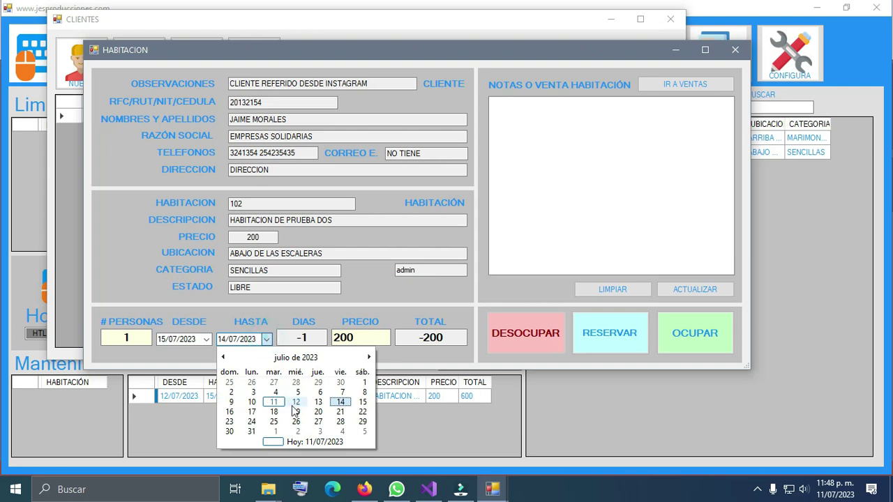
click(252, 411)
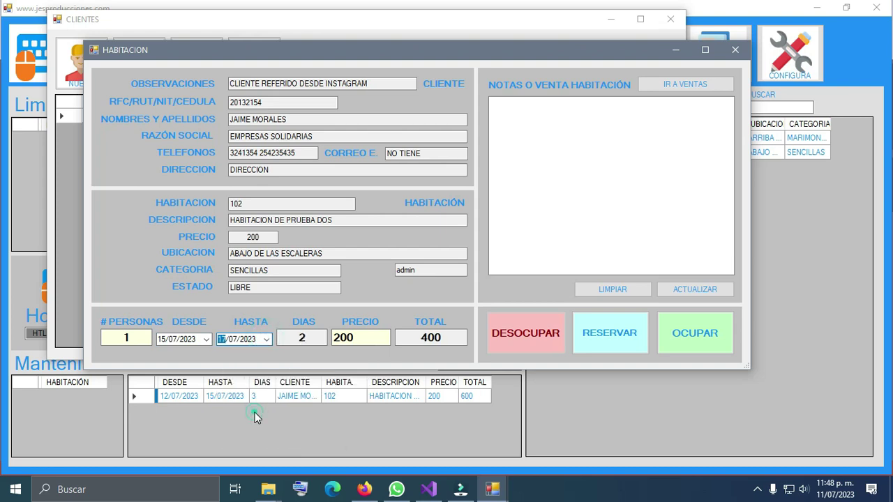
click(615, 339)
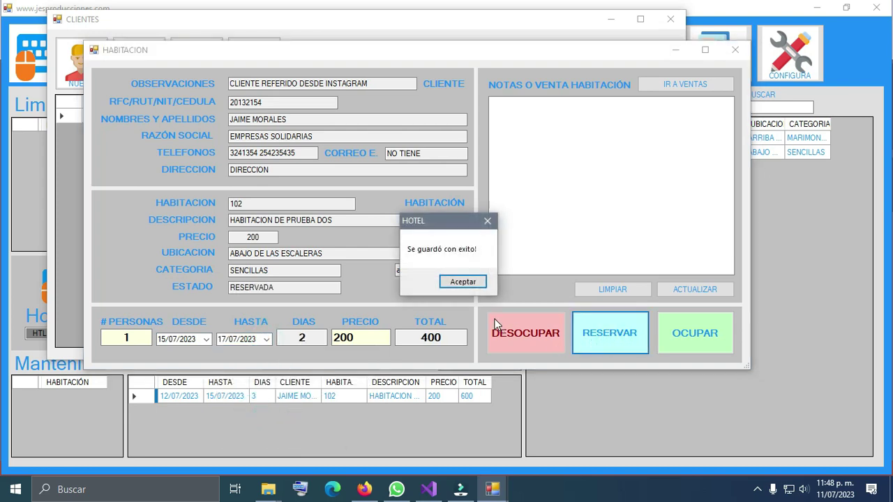
click(469, 284)
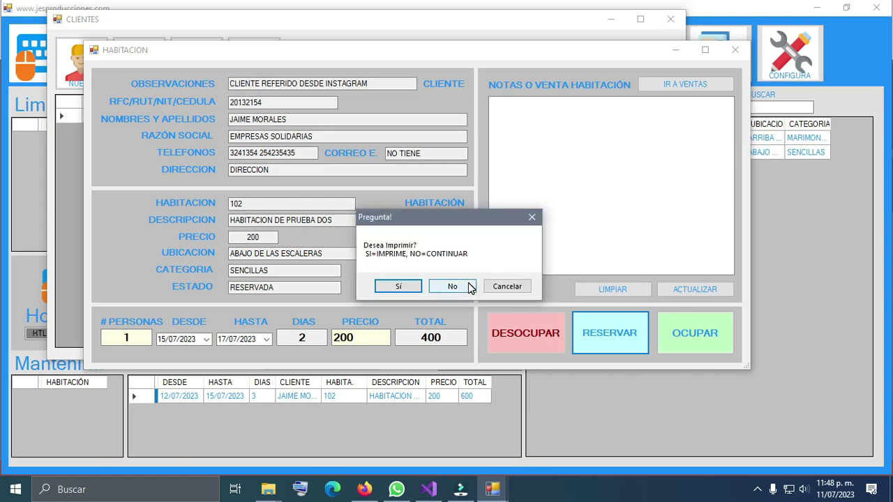
click(452, 286)
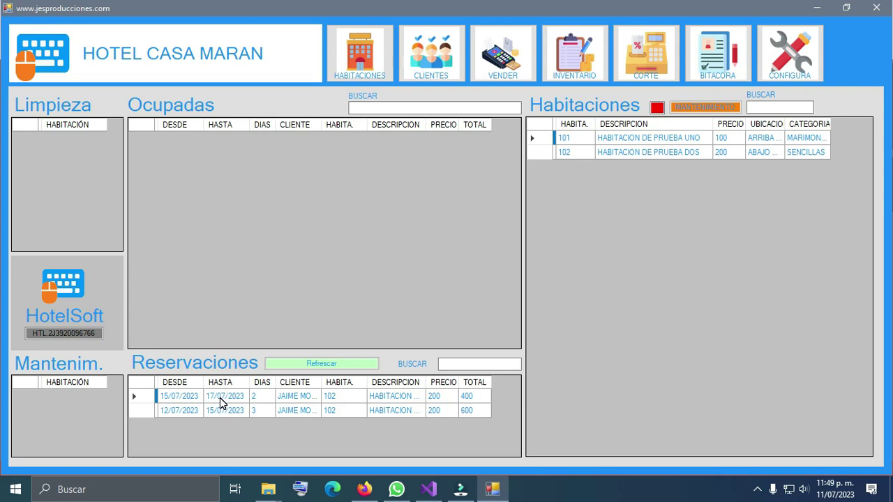
Step: Start a booking of room 101 for the registered client, with 2 persons from 12/07/2023 to 14/07/2023
double_click(620, 136)
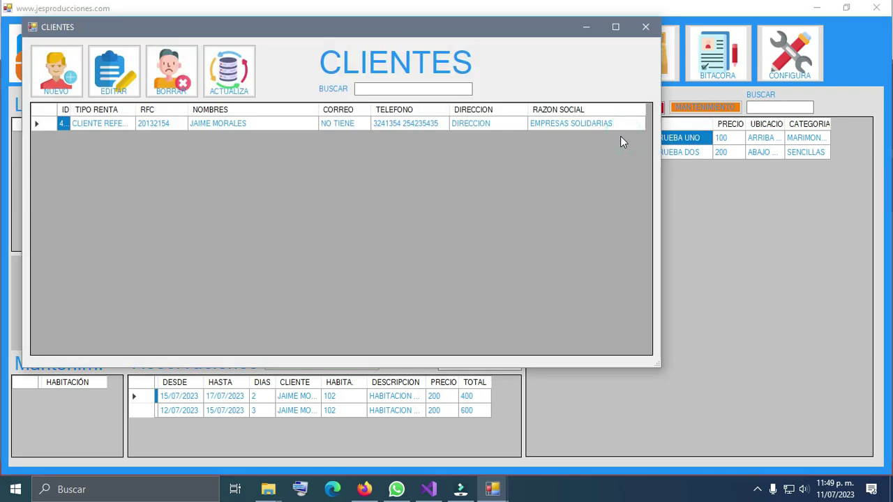
double_click(289, 123)
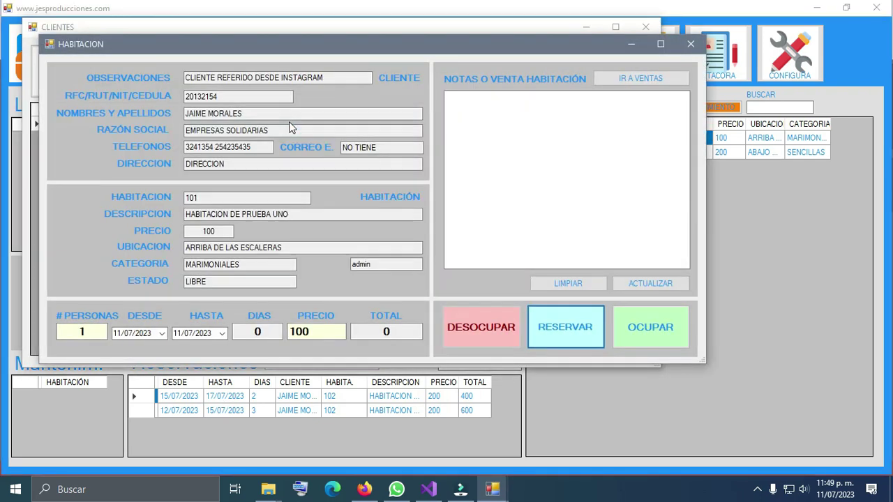
double_click(84, 331)
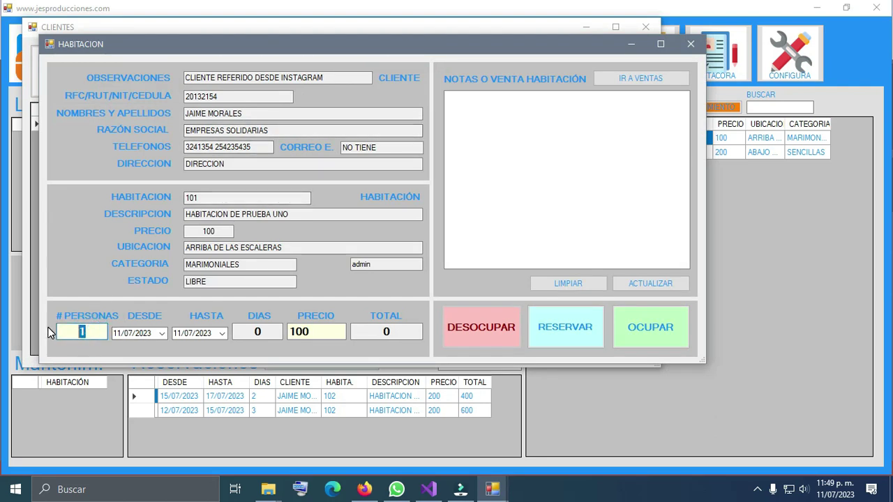
text(2)
click(163, 334)
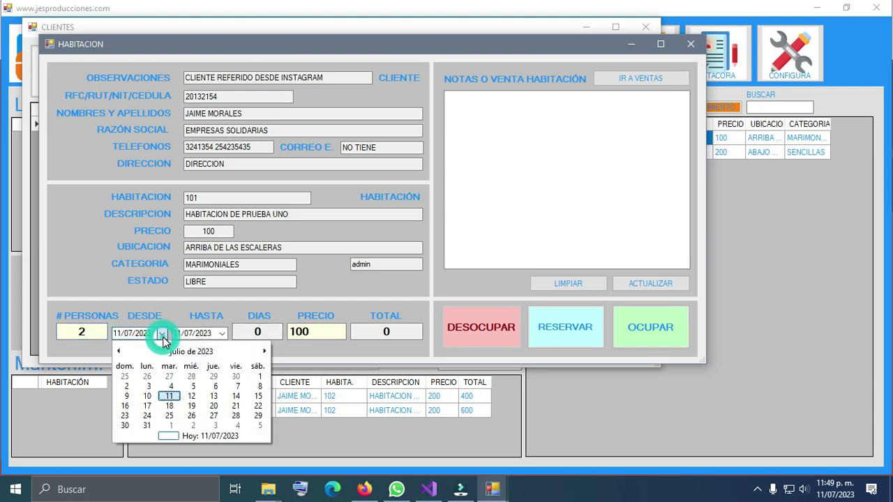
click(190, 396)
click(222, 334)
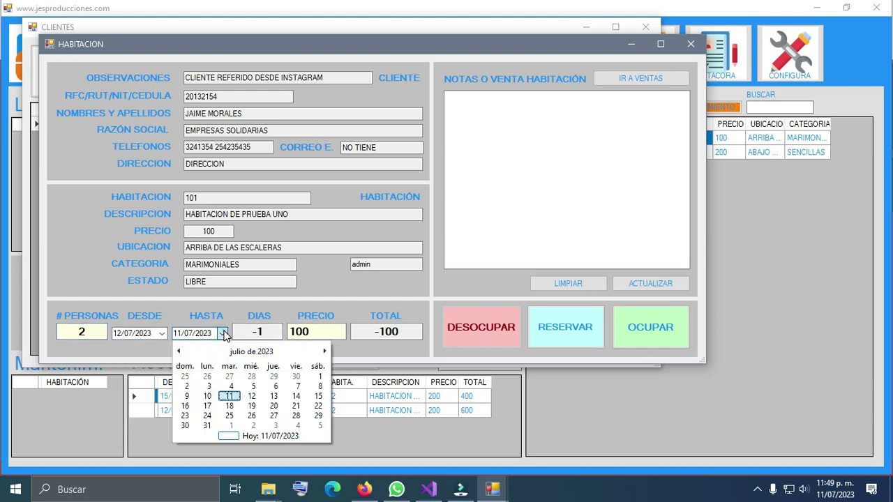
click(296, 396)
Step: Set the price of room 101's booking to 150 and add the note "nota: cama expra"
click(317, 332)
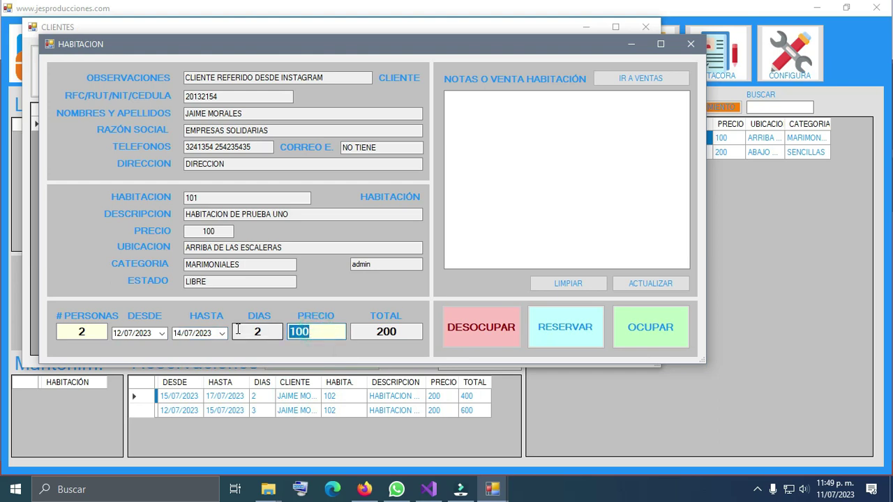
text(150)
click(500, 128)
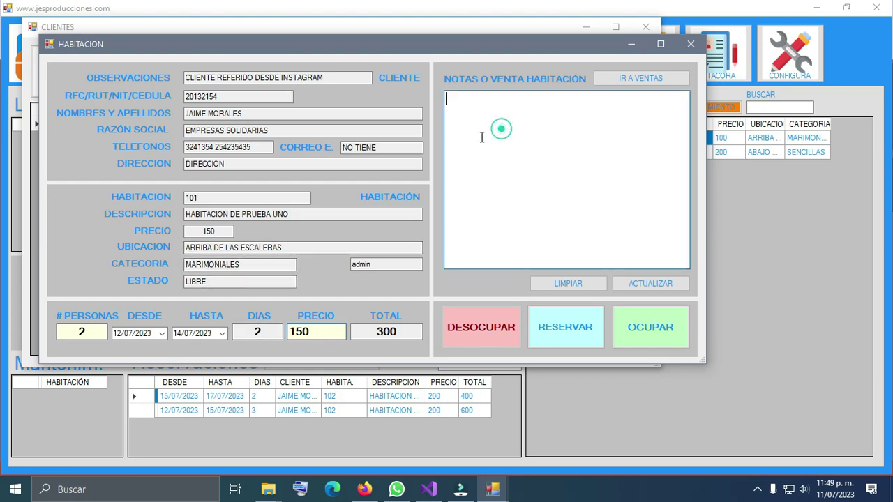
text(nota: cama expra)
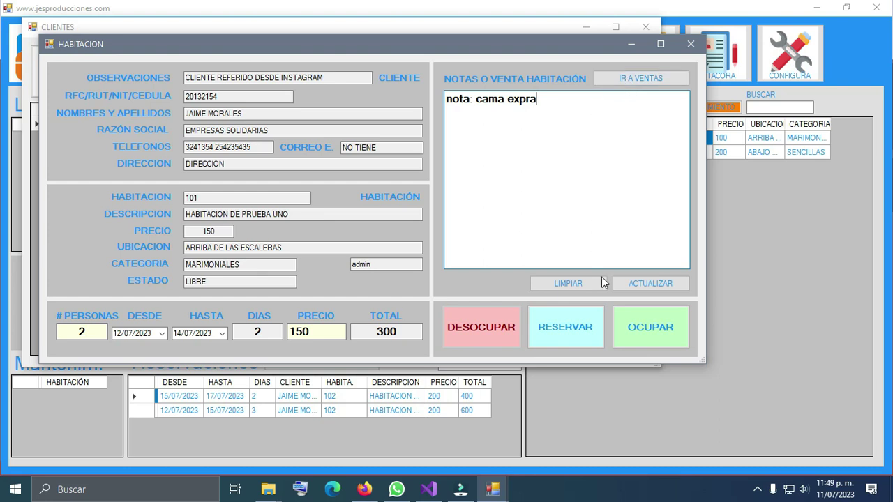
Step: Occupy room 101 with CREDITO payment and print its document, returning to the hotel system after viewing the PDF
click(657, 329)
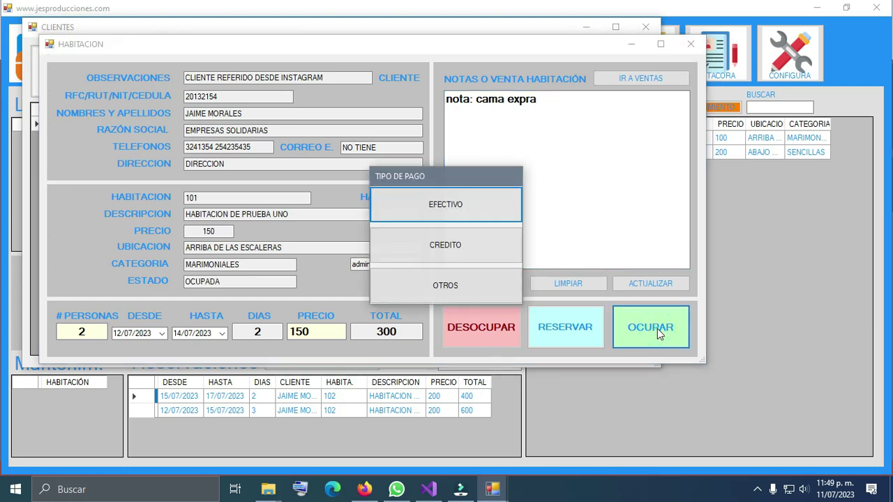
click(466, 243)
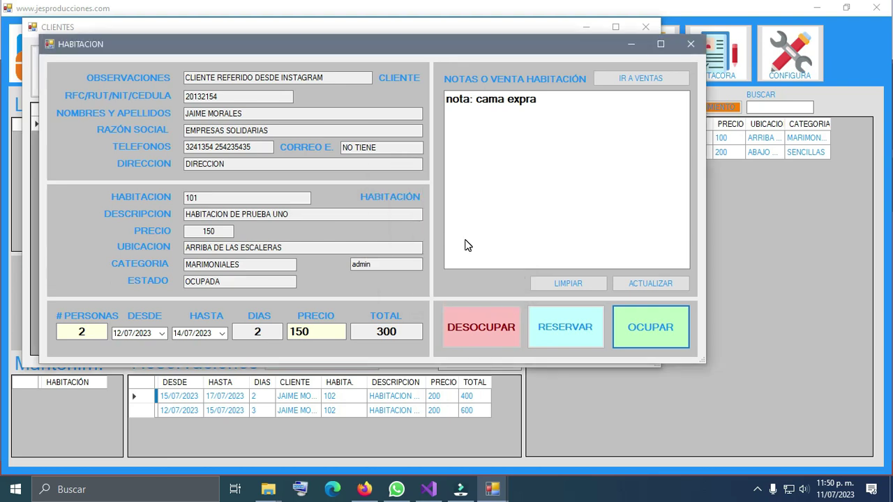
click(463, 279)
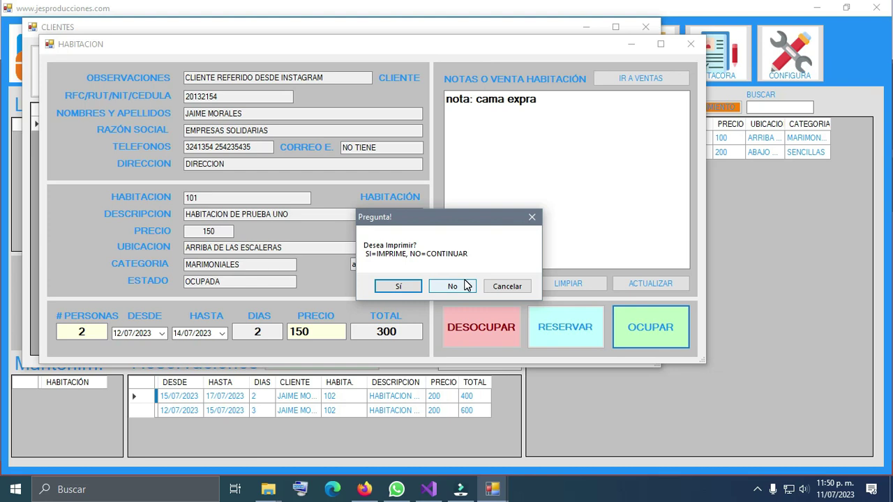
click(395, 289)
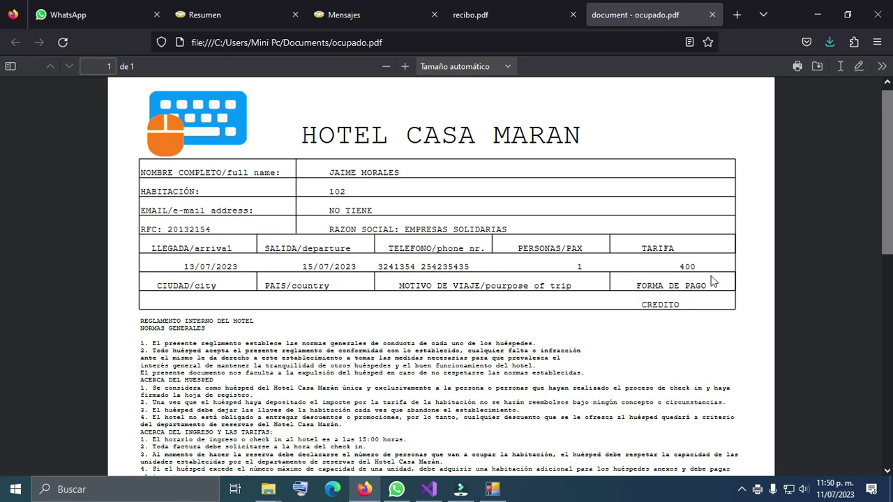
mouse_move(890, 182)
mouse_down()
mouse_move(890, 394)
mouse_move(890, 183)
mouse_up()
key(alt+Tab)
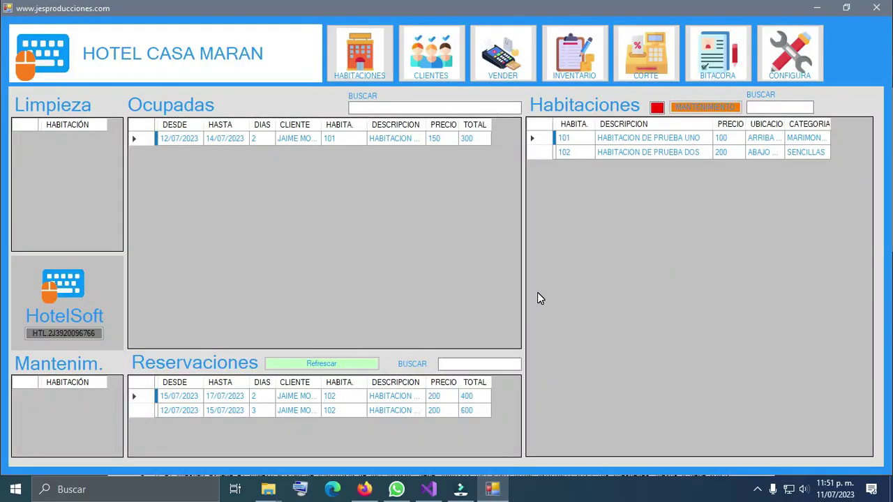
Step: Open the occupied room 101, add the line "servicio comida" to its notes and save the update
double_click(295, 143)
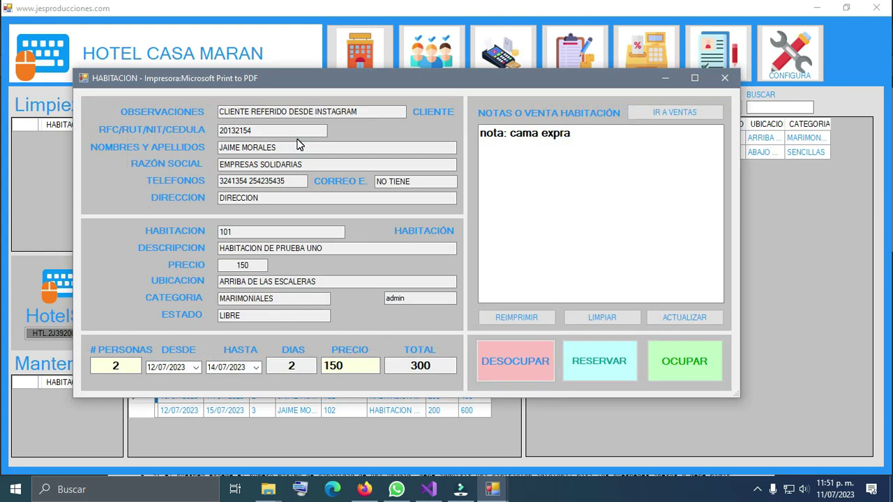
click(609, 133)
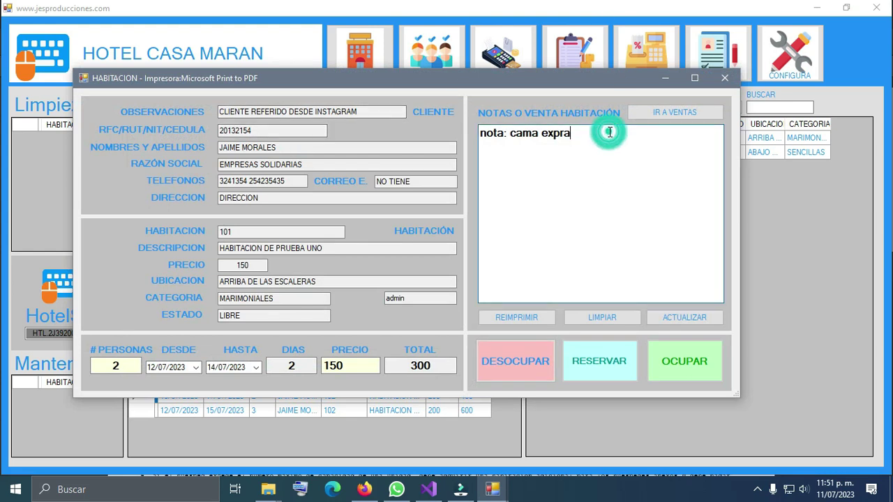
text(servicio comida)
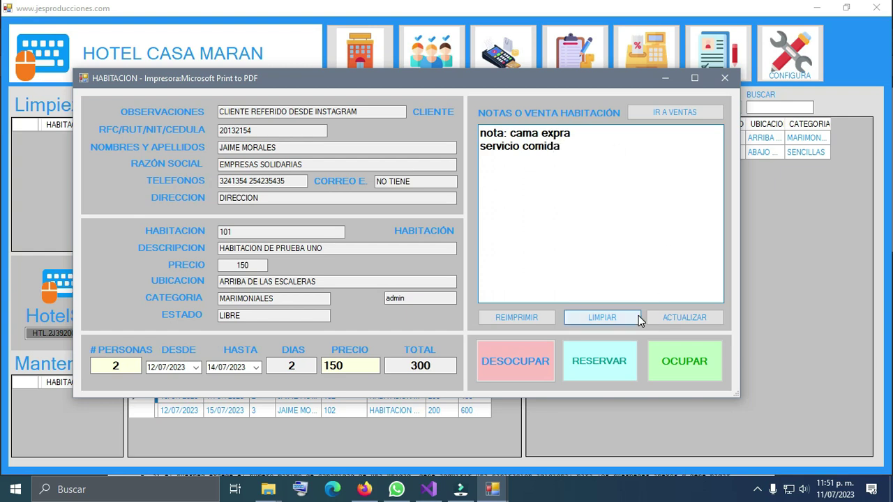
click(673, 322)
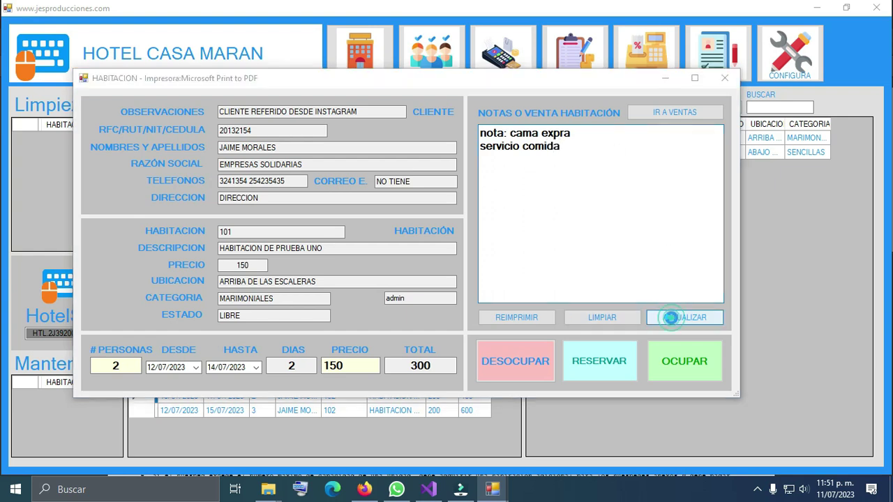
click(489, 285)
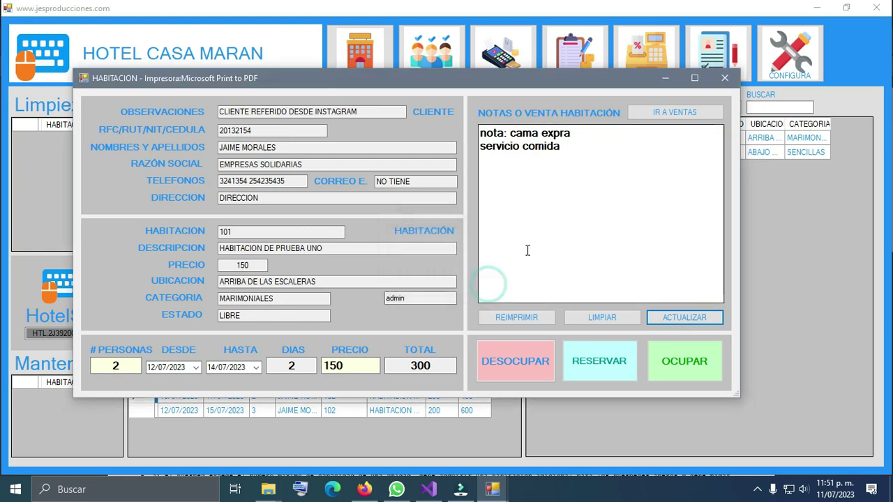
Step: Reopen occupied room 101 and try to vacate it, declining to continue without collecting the pending charges
click(726, 78)
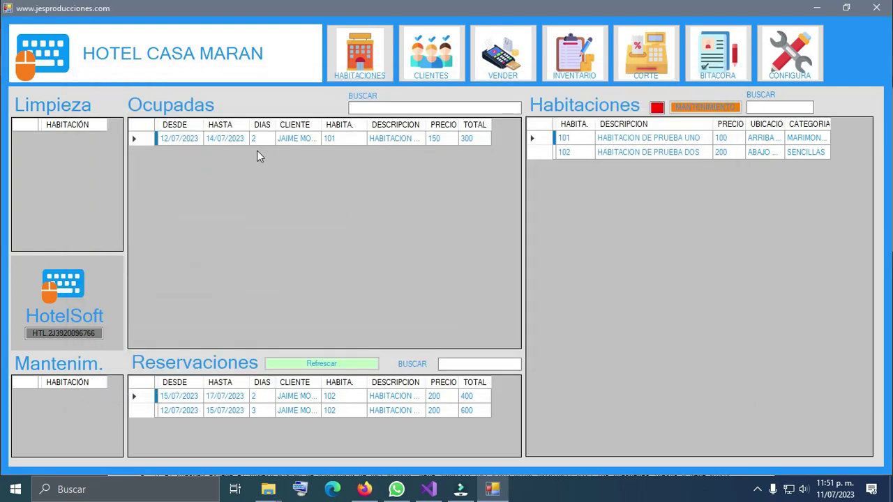
click(239, 142)
double_click(239, 141)
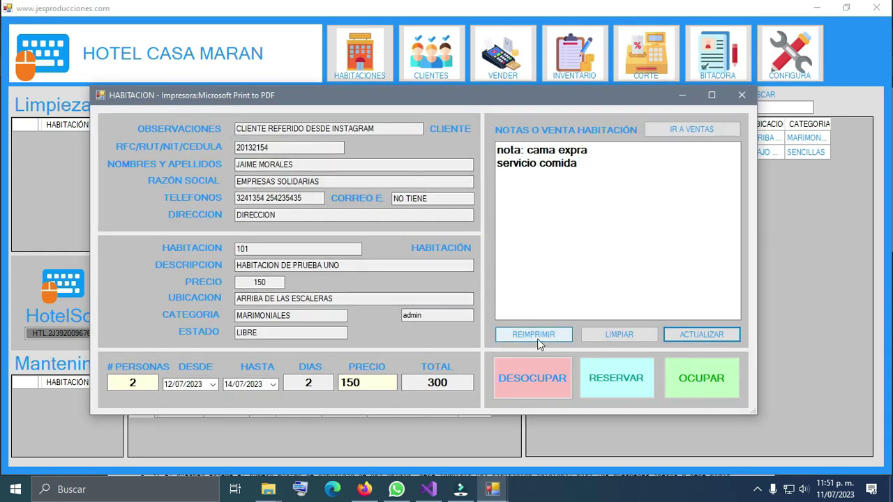
click(531, 384)
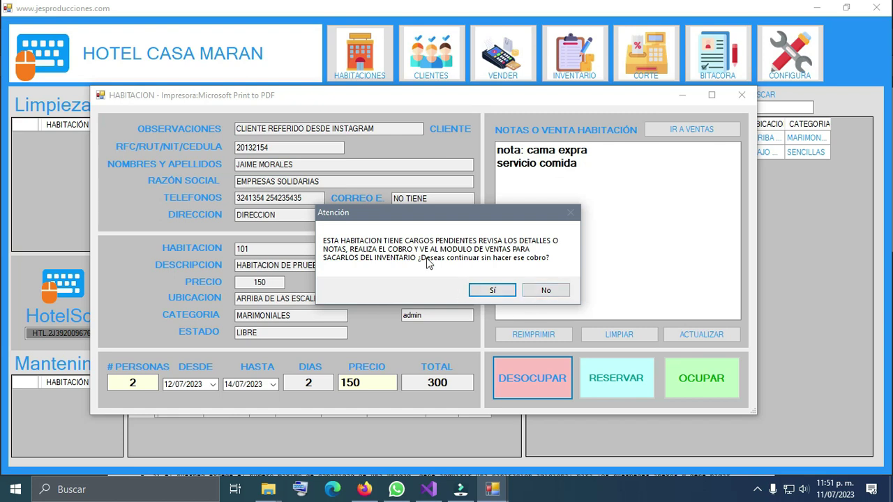
click(545, 290)
Step: Open the sales form from room 101 and add one ARTICULO DE PRUEBA DOS at 250 and one ARTICULO DE PRUEBA 1 at 200
click(704, 125)
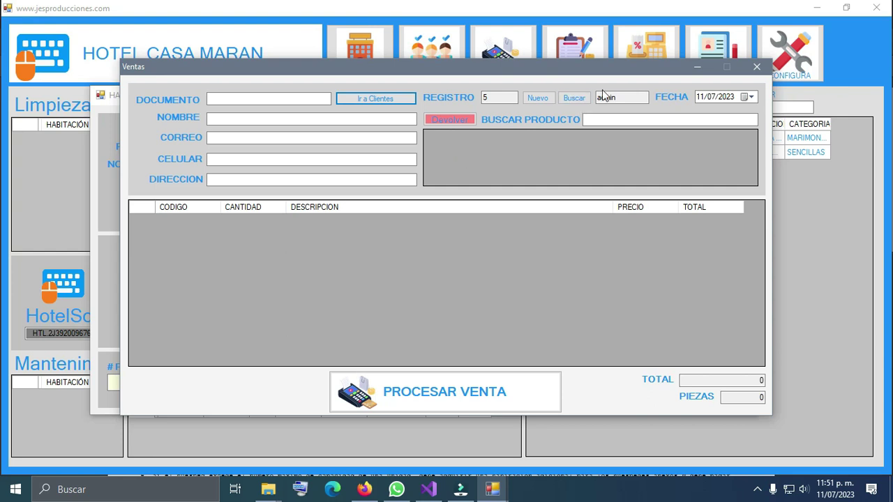
drag(596, 73, 631, 83)
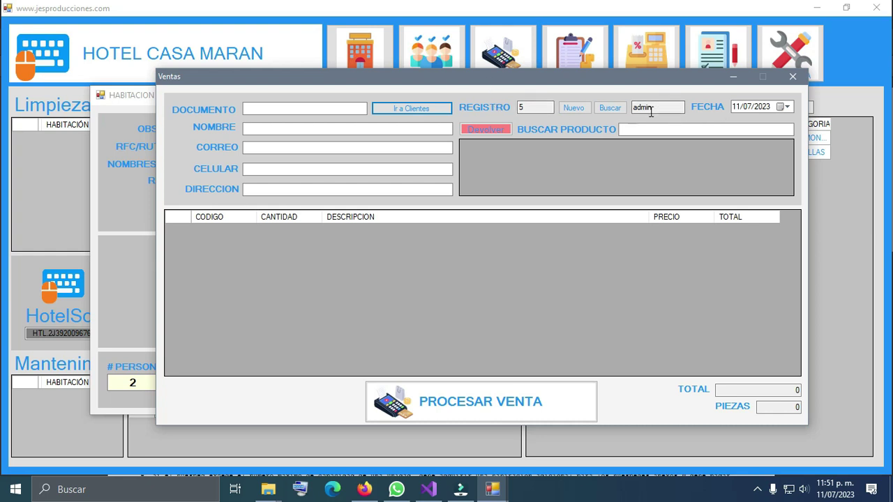
click(685, 134)
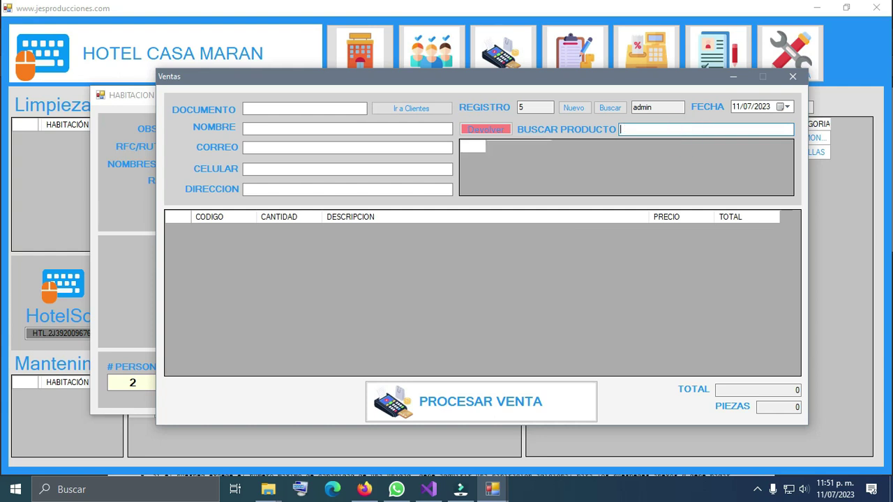
double_click(670, 160)
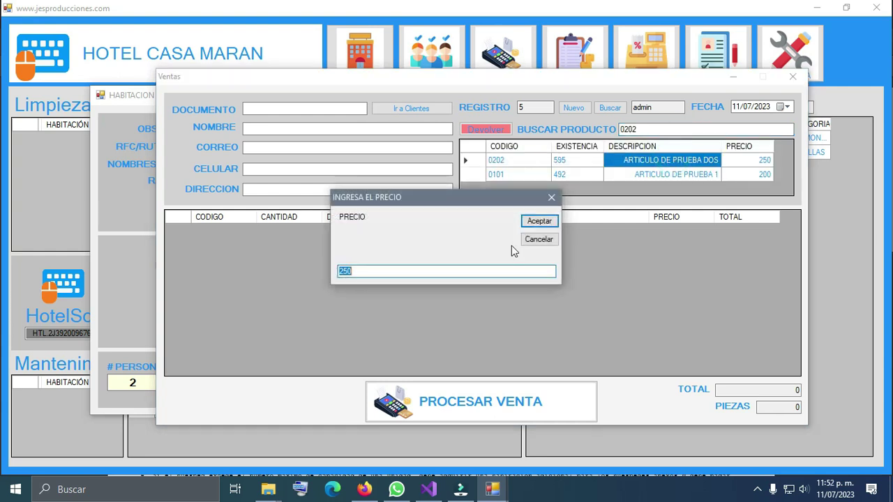
click(539, 221)
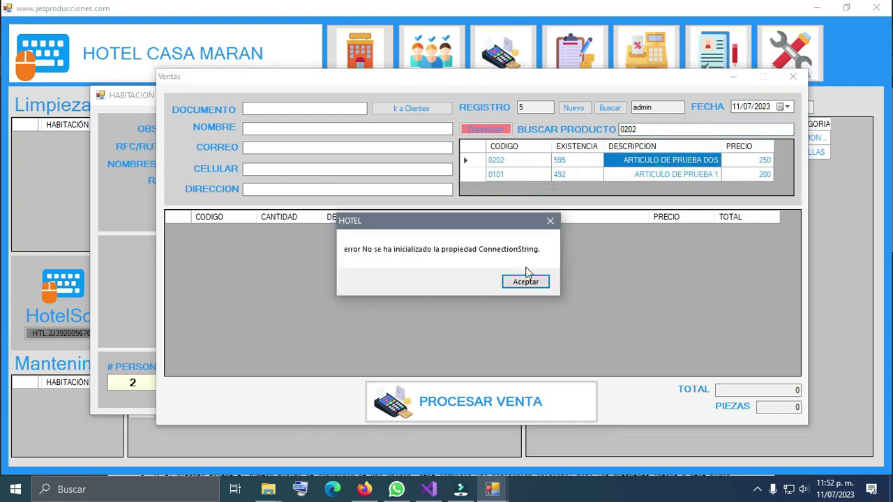
click(522, 282)
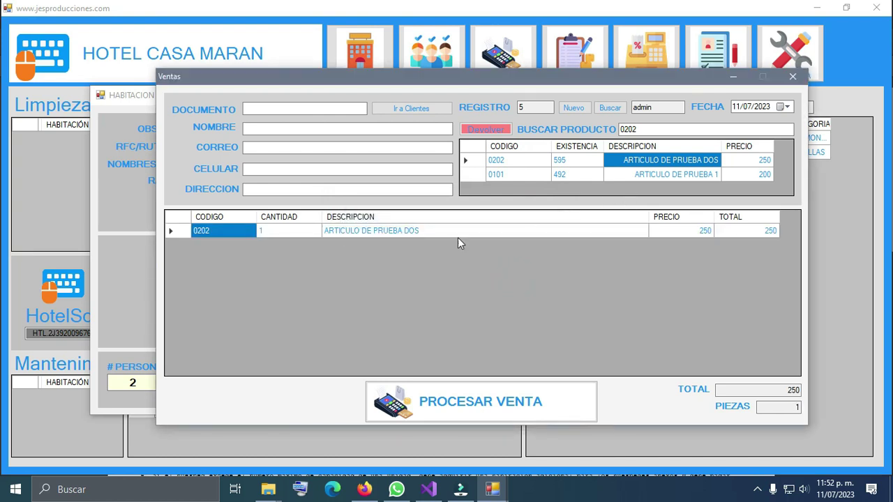
double_click(629, 174)
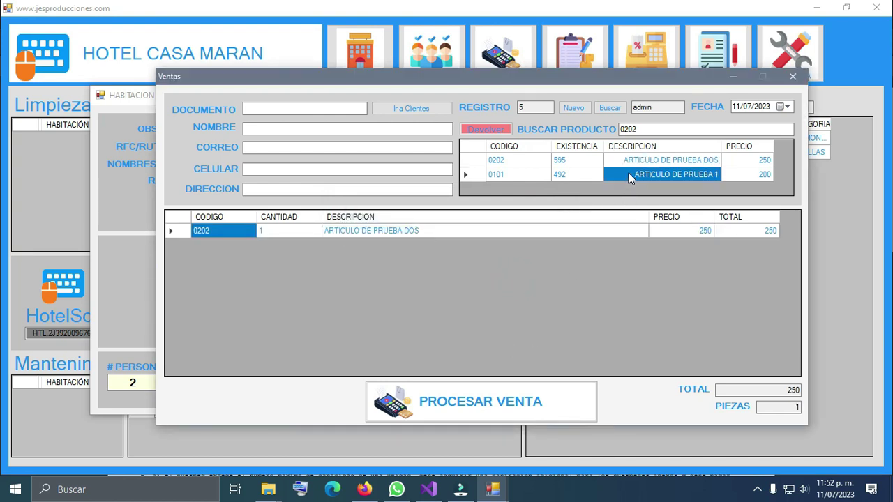
click(538, 221)
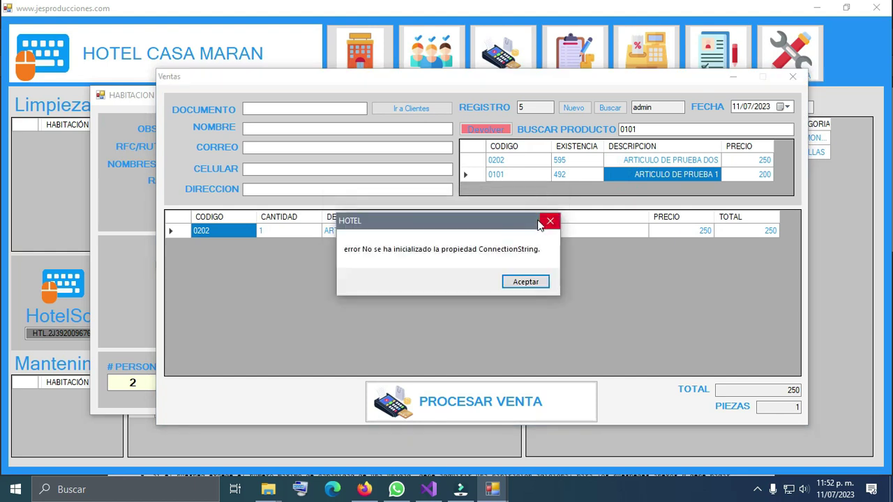
click(526, 283)
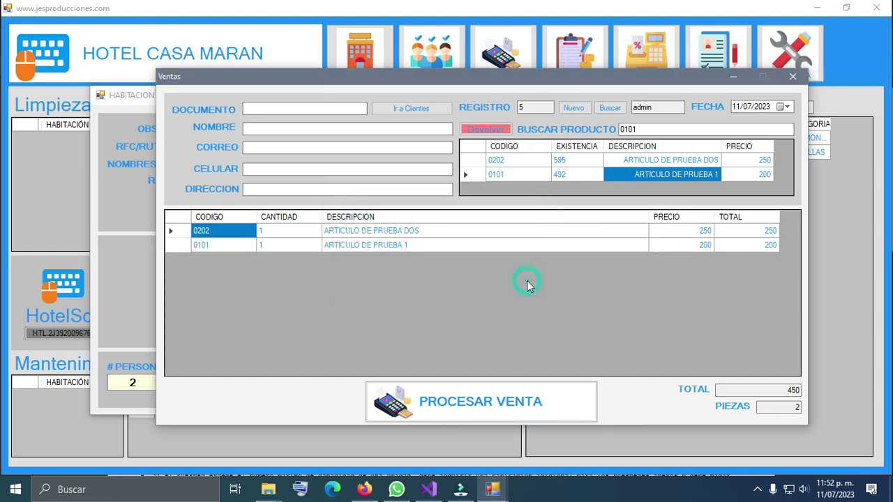
Step: Process the sale with EFECTIVO payment without printing it, and close the sales form
click(505, 413)
click(456, 215)
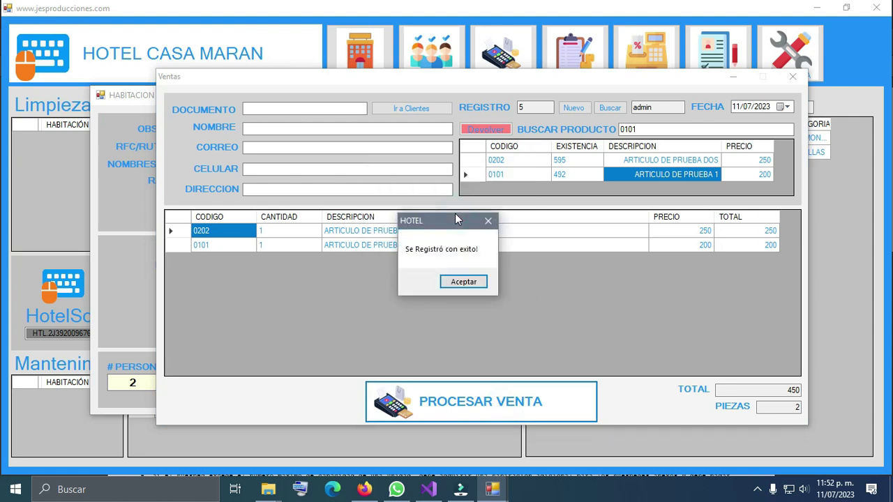
click(463, 282)
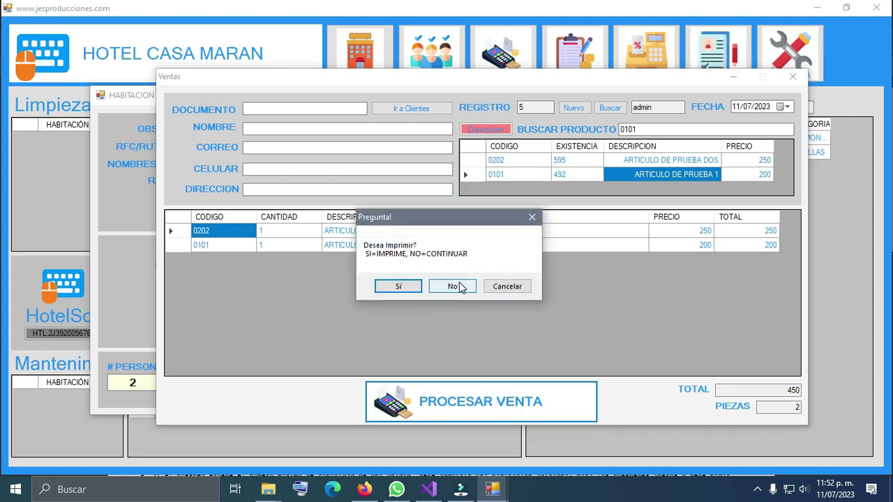
click(458, 283)
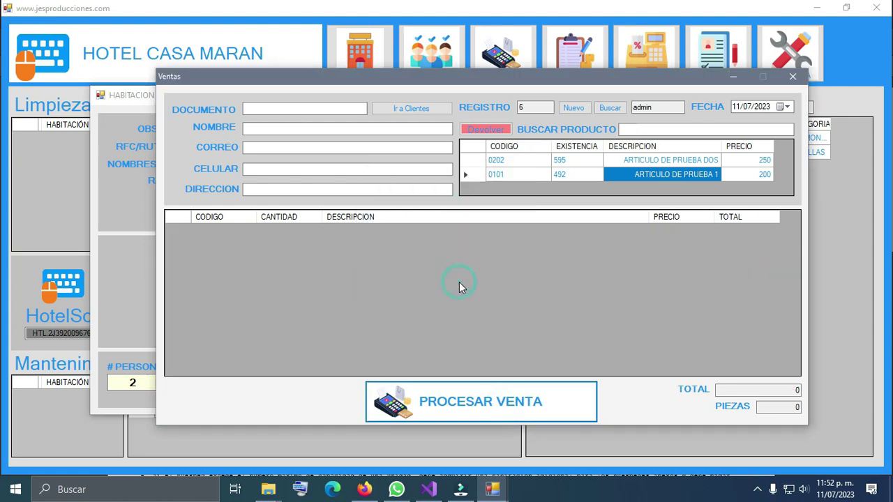
click(793, 76)
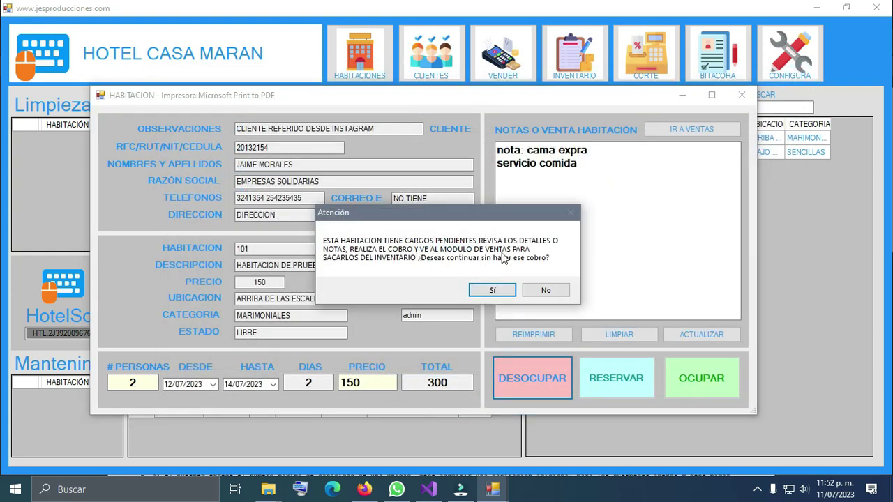
Step: Vacate room 101, continuing past the pending-charges question, and change it from cleaning to LIBRE
click(495, 294)
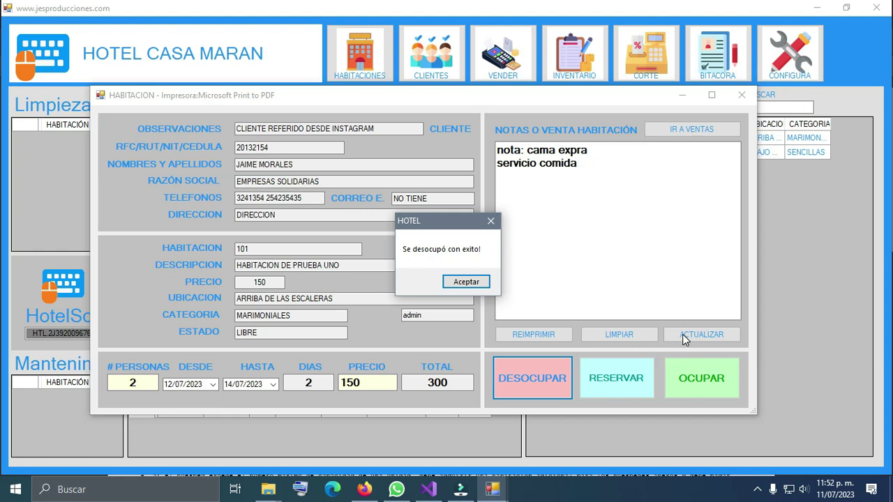
click(466, 282)
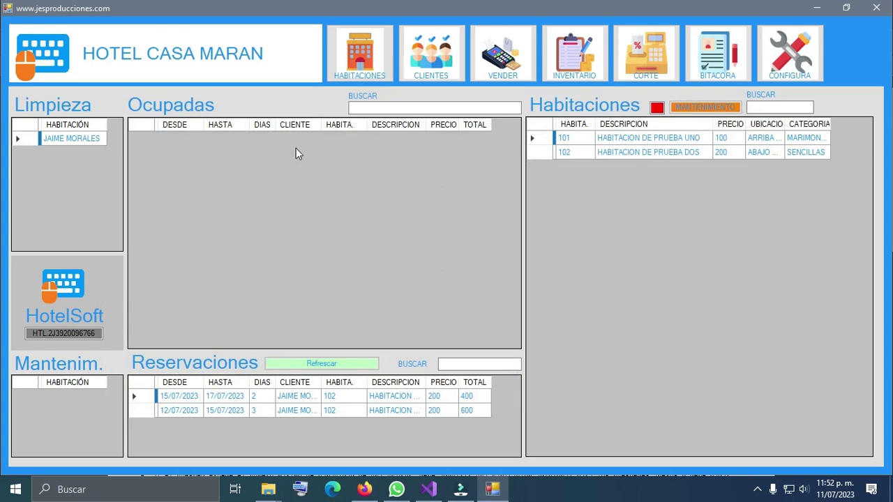
click(84, 141)
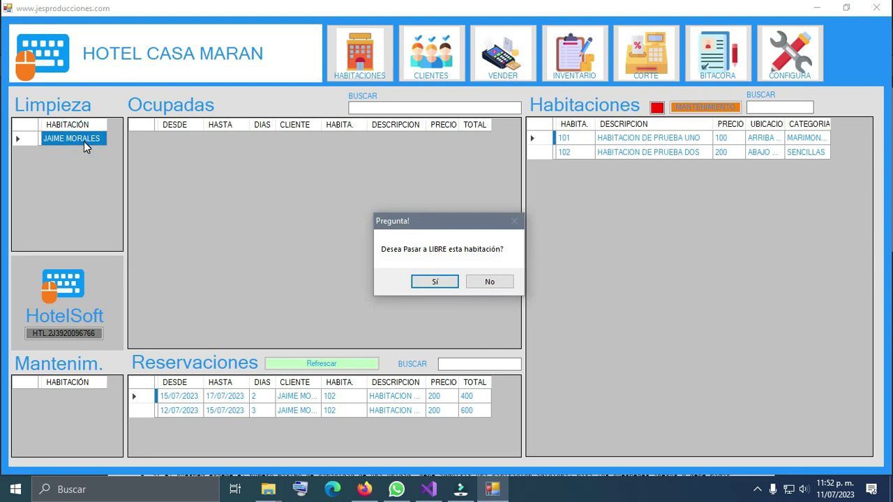
click(422, 280)
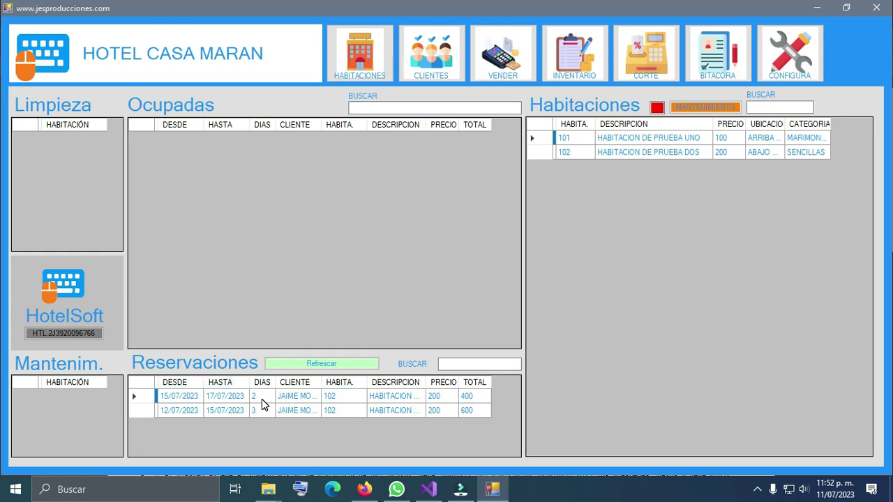
Step: Release room 102's reservation from 15/07/2023 to 17/07/2023 and open its reservation from 12/07/2023 to 15/07/2023
double_click(229, 398)
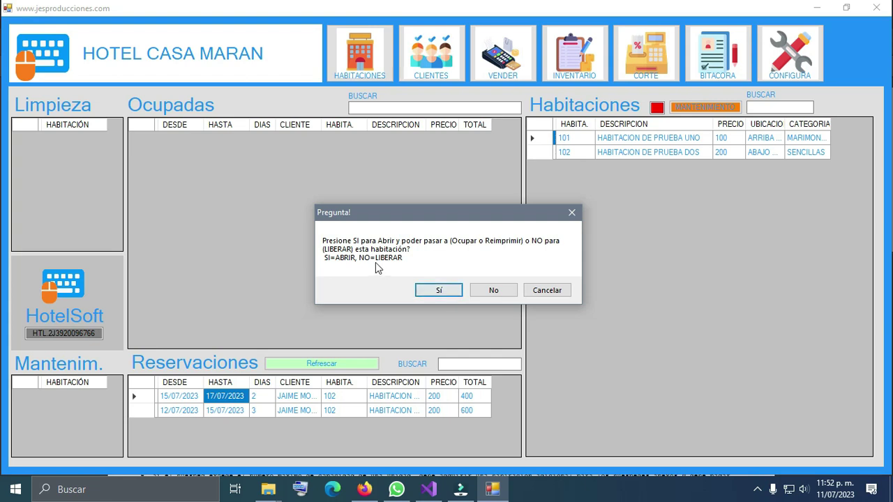
click(493, 290)
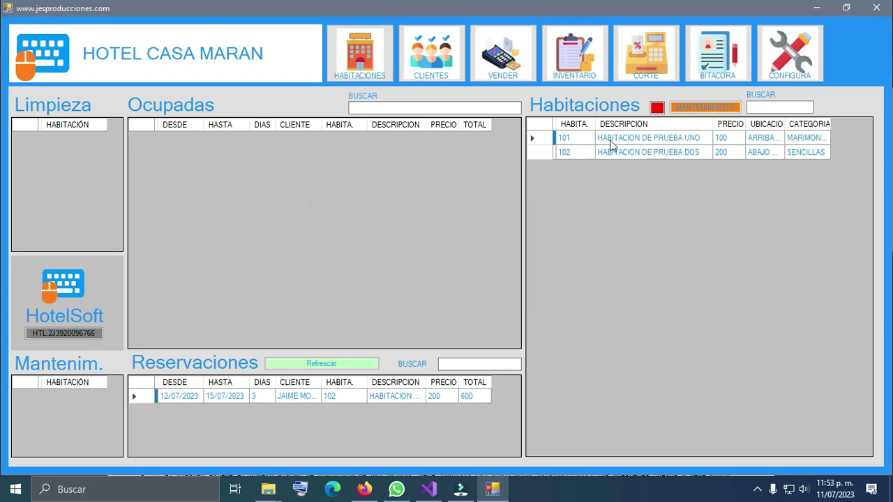
double_click(237, 398)
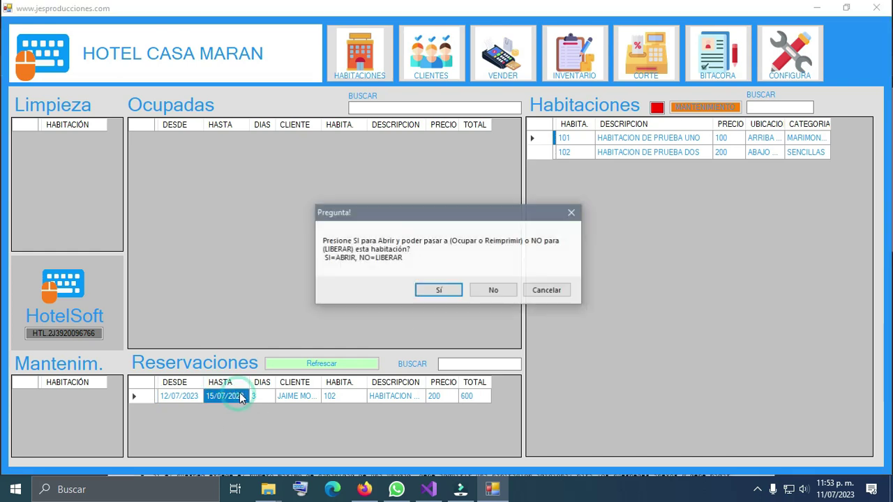
click(437, 291)
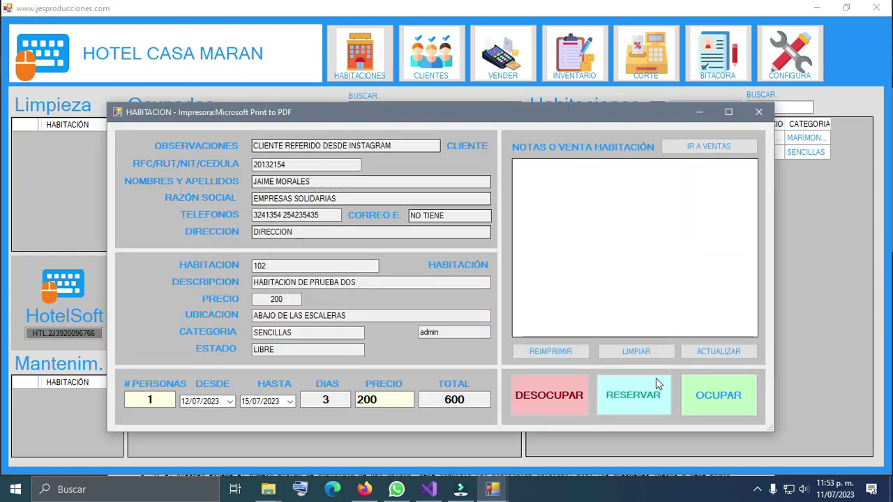
Step: Occupy the reserved room 102 with EFECTIVO payment, leaving its notes empty and skipping the printout
click(698, 398)
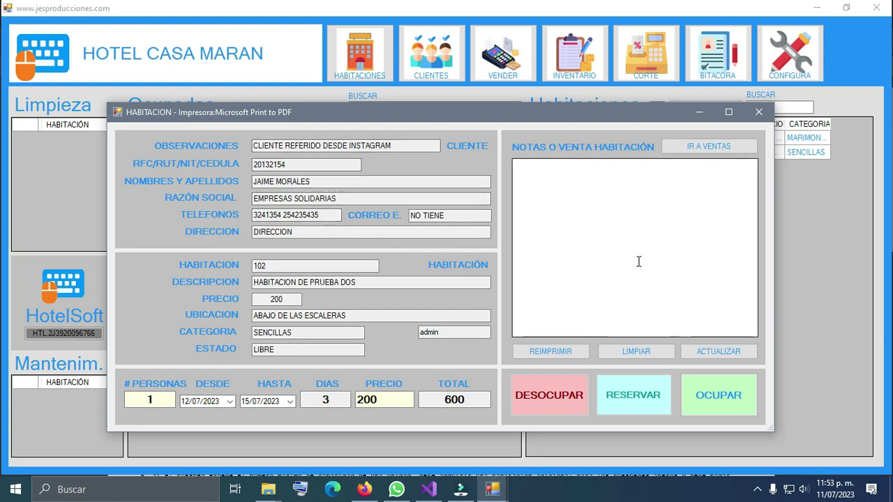
click(662, 249)
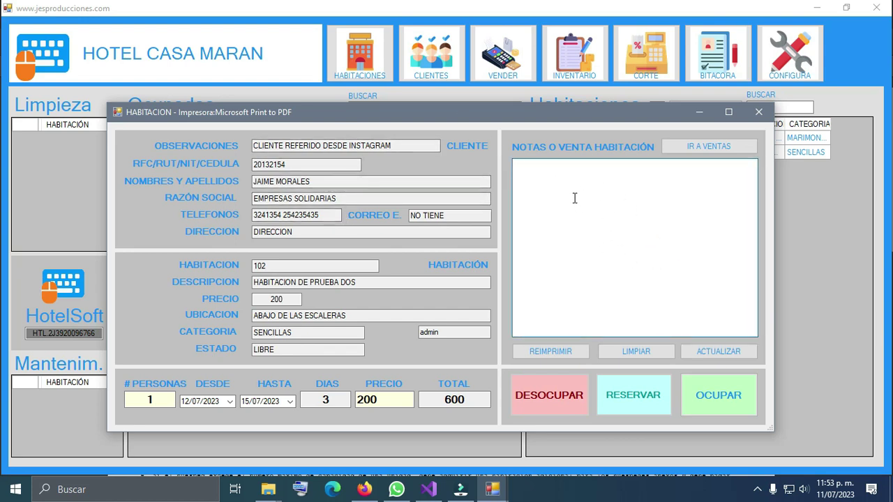
click(574, 198)
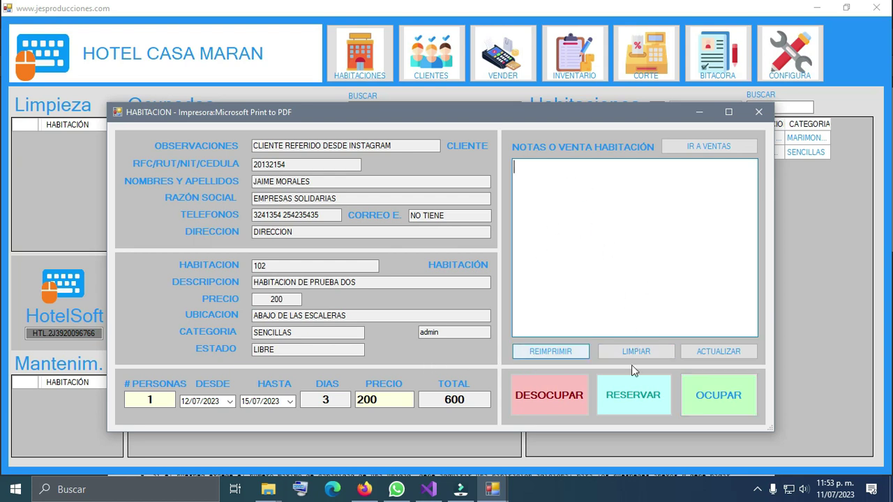
click(715, 394)
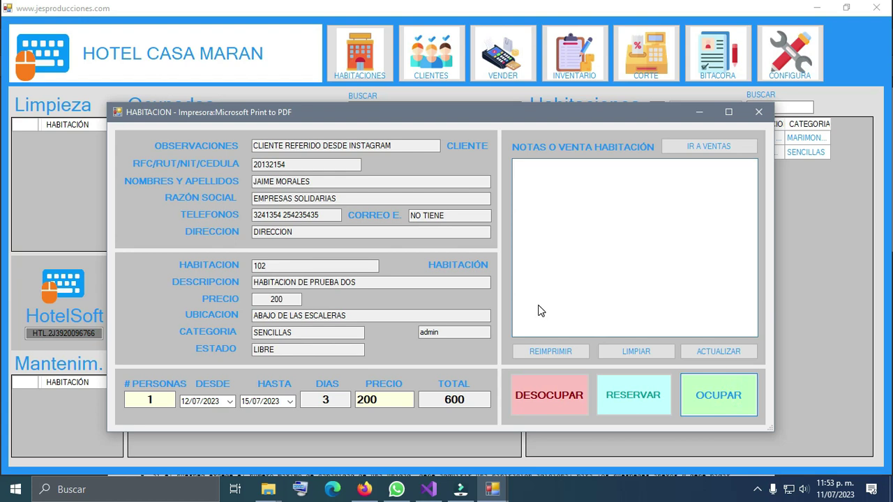
click(439, 203)
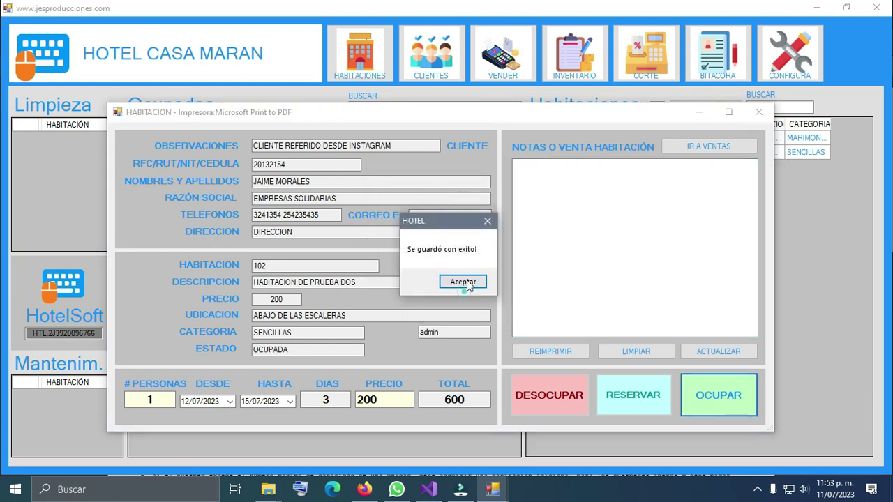
click(466, 283)
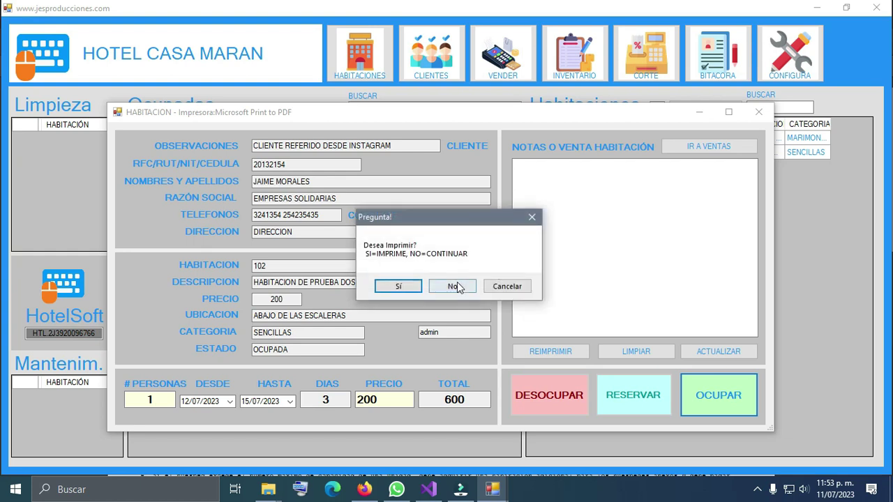
click(457, 286)
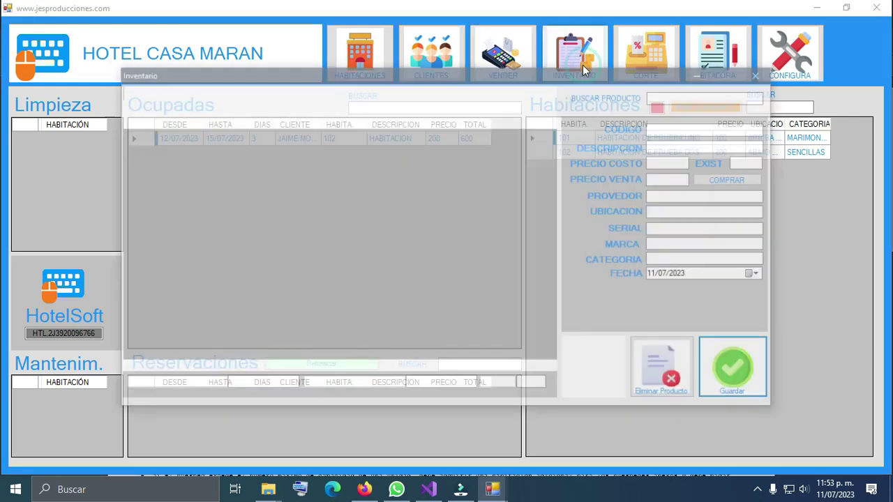
Step: Check the product stock in the inventory and view the record of ARTICULO DE PRUEBA 1, then close the inventory
click(583, 70)
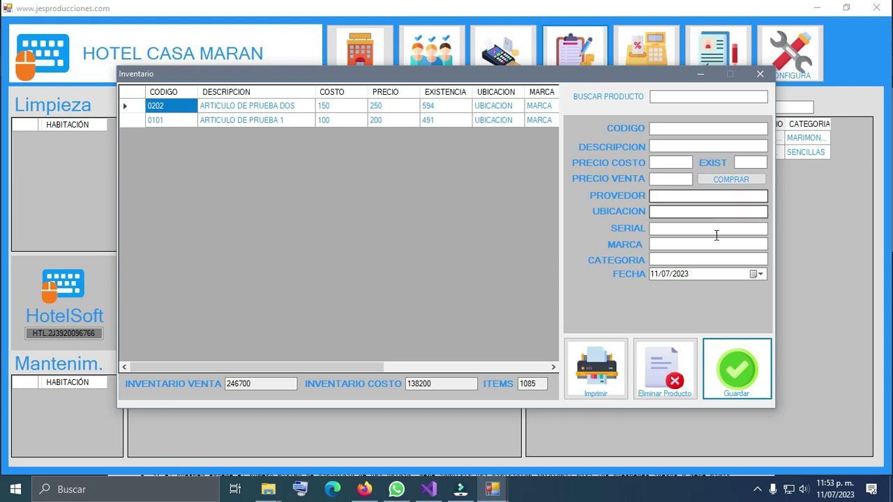
click(334, 124)
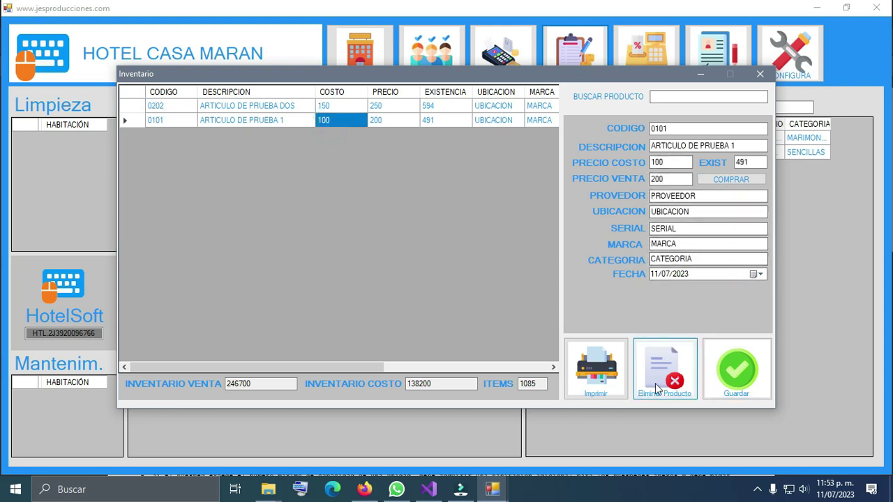
click(765, 78)
Step: Open the cash report for 11-07-2023 and show all transactions, including room charges and product sales
click(646, 50)
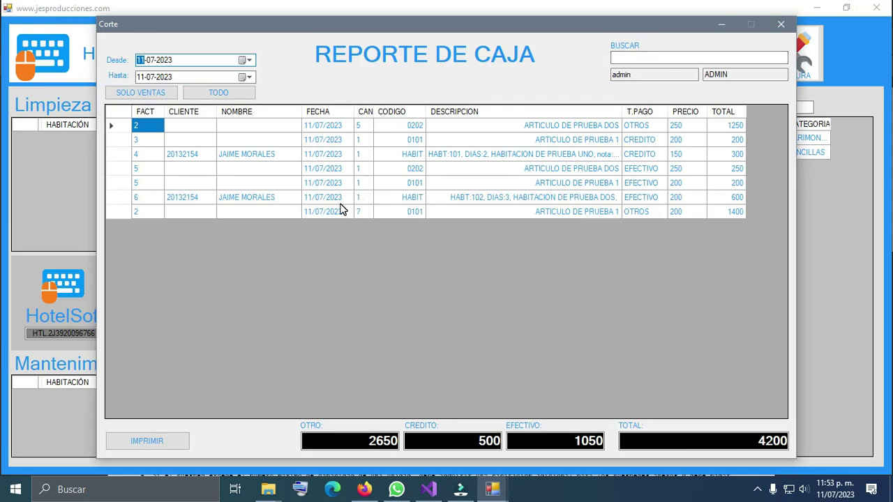
click(235, 99)
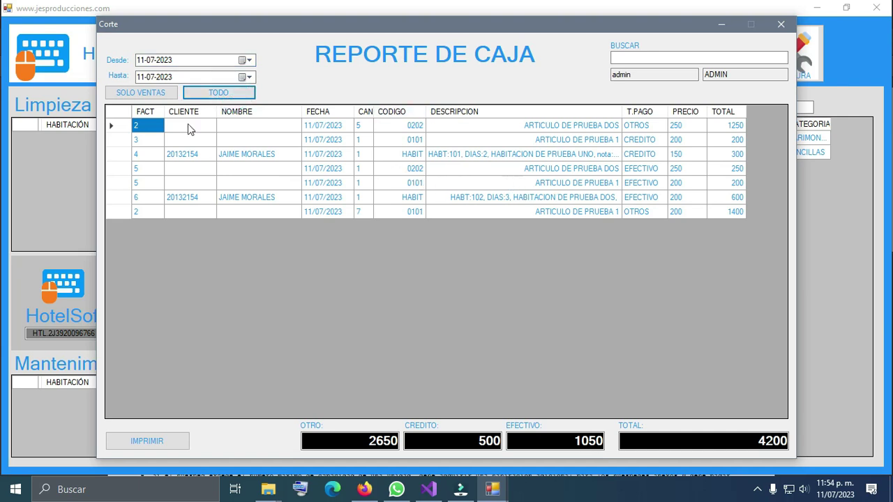
Step: Compare the cash report's sales-only view with the full view, checking the charge descriptions for rooms 101 and 102, and close the report
click(143, 93)
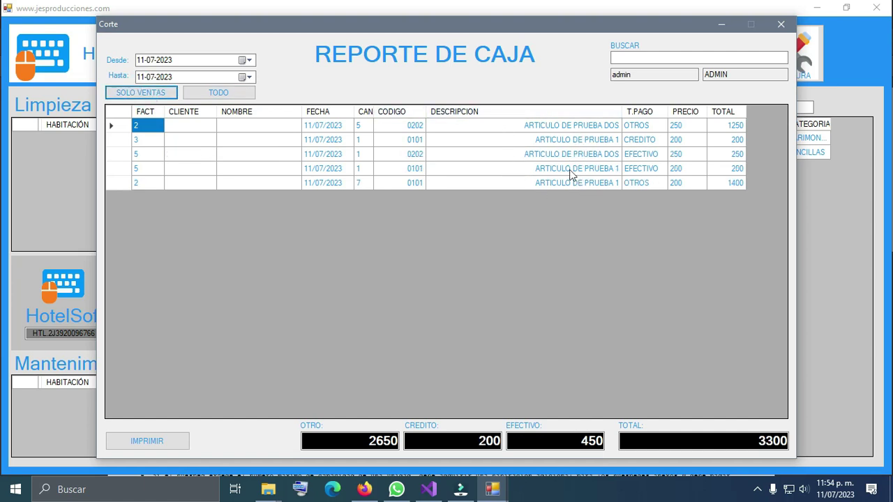
click(218, 92)
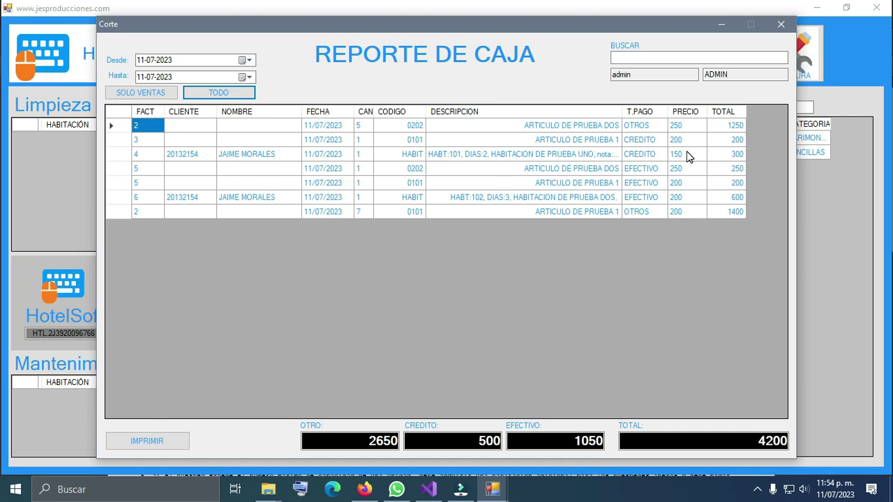
click(466, 155)
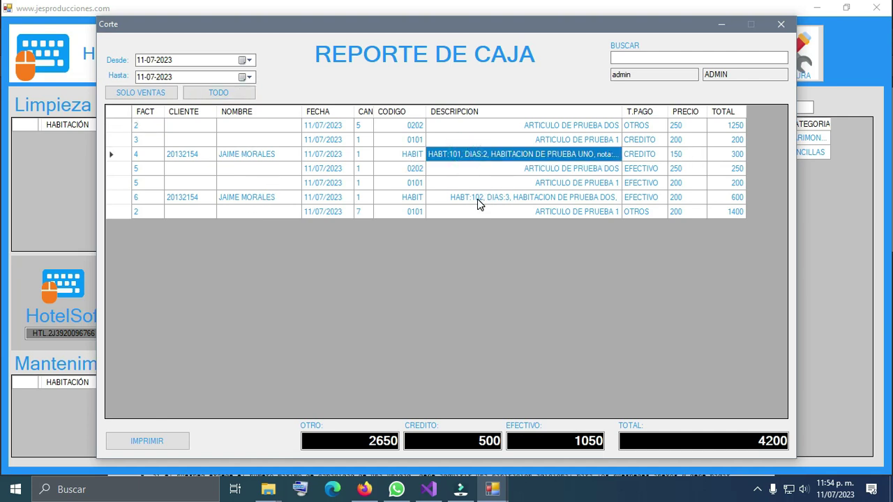
click(477, 199)
click(485, 155)
click(515, 201)
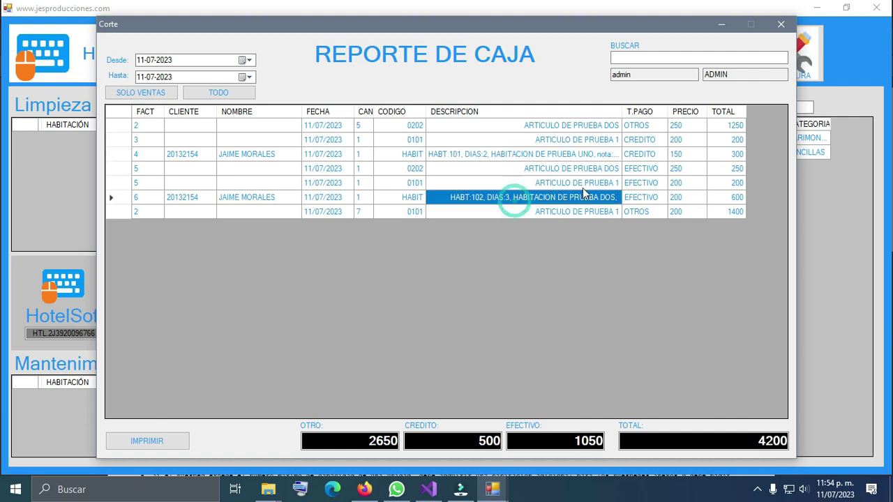
click(644, 57)
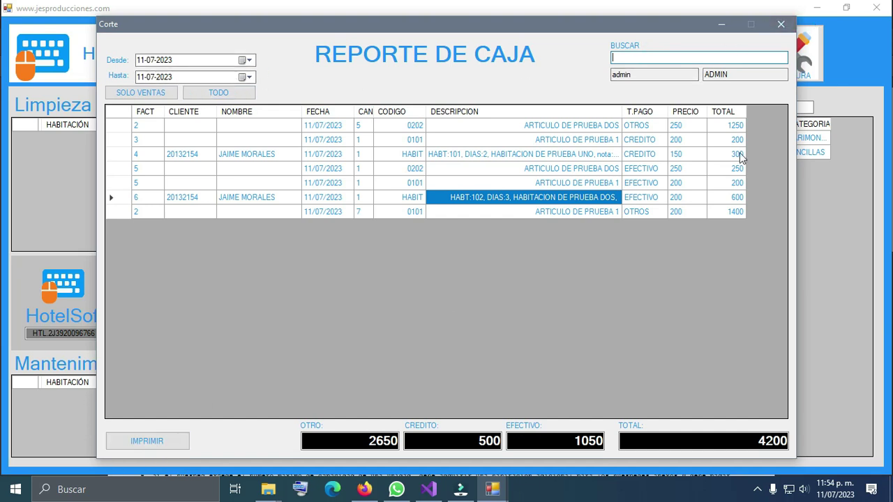
click(781, 25)
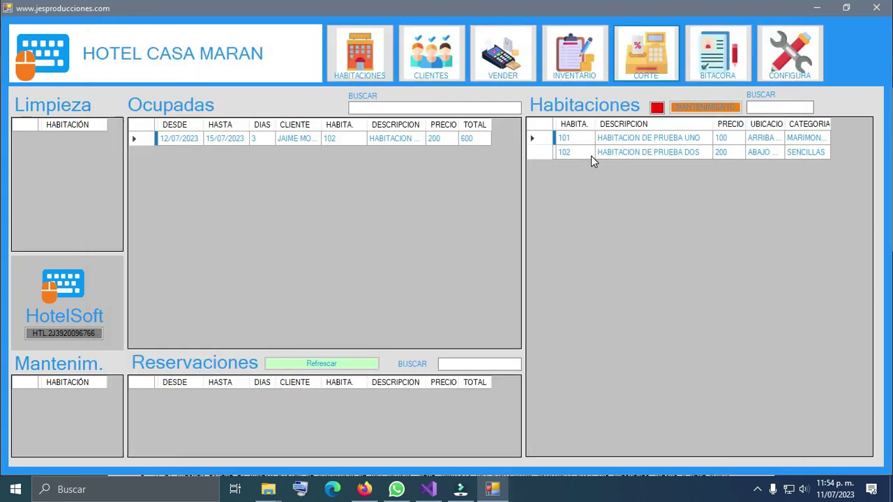
Step: Open the room history log, try its search with arbitrary text, and close the log
click(708, 62)
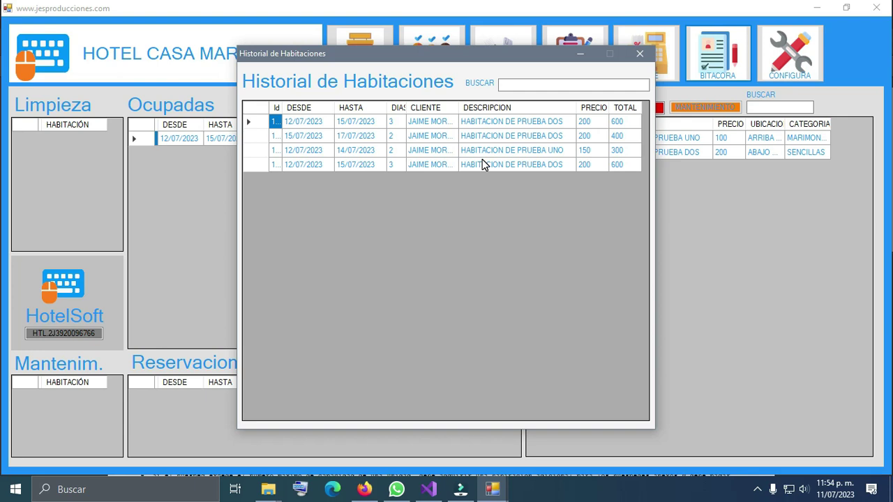
click(521, 85)
text(lkjlk)
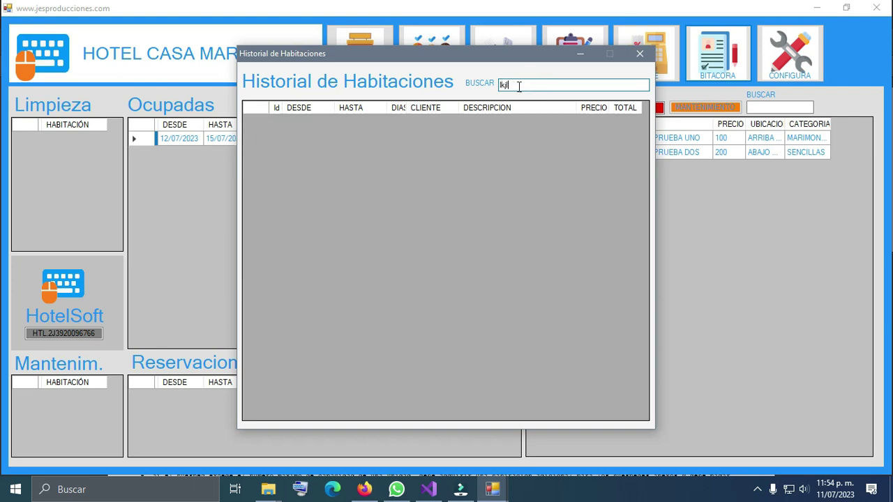
key(BackSpace)
key(BackSpace)
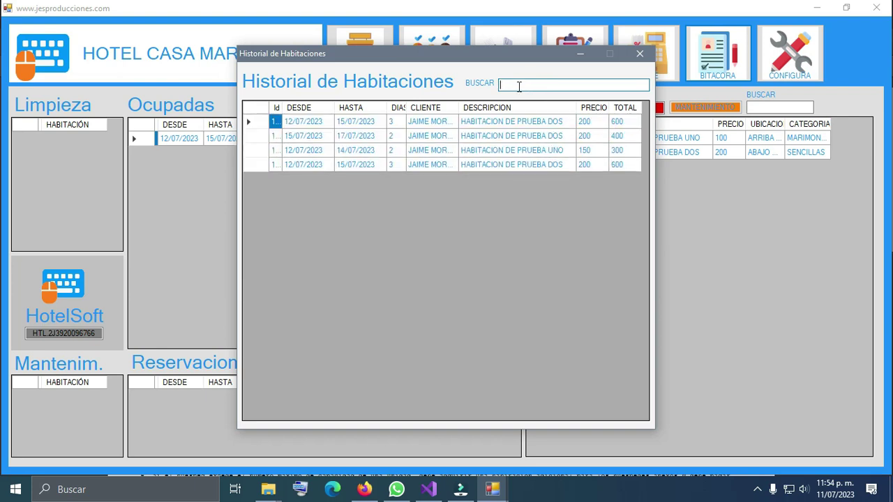
text(l)
click(640, 54)
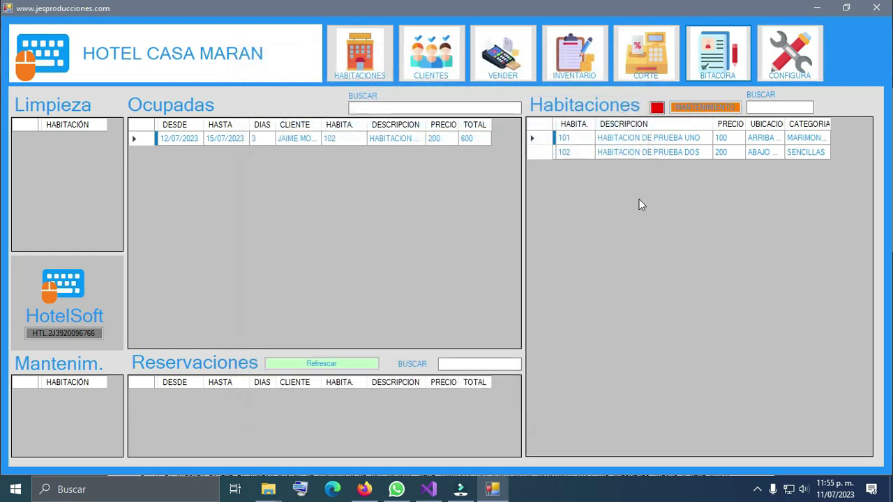
Step: Move room 101 (HABITACION DE PRUEBA UNO) to maintenance and set it back to free
double_click(649, 137)
click(647, 29)
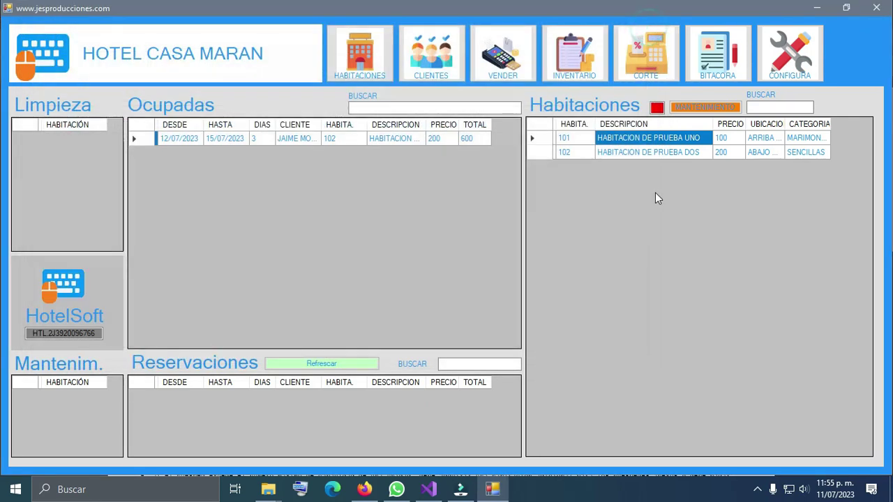
click(701, 108)
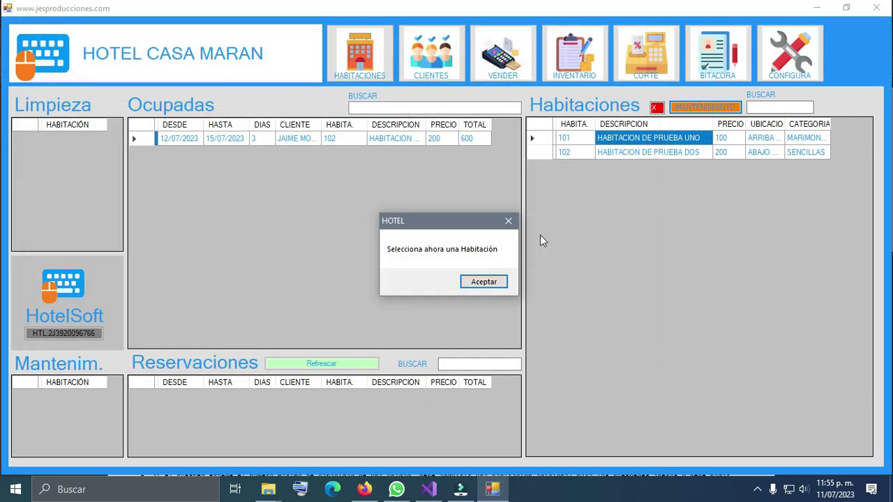
click(486, 282)
click(645, 141)
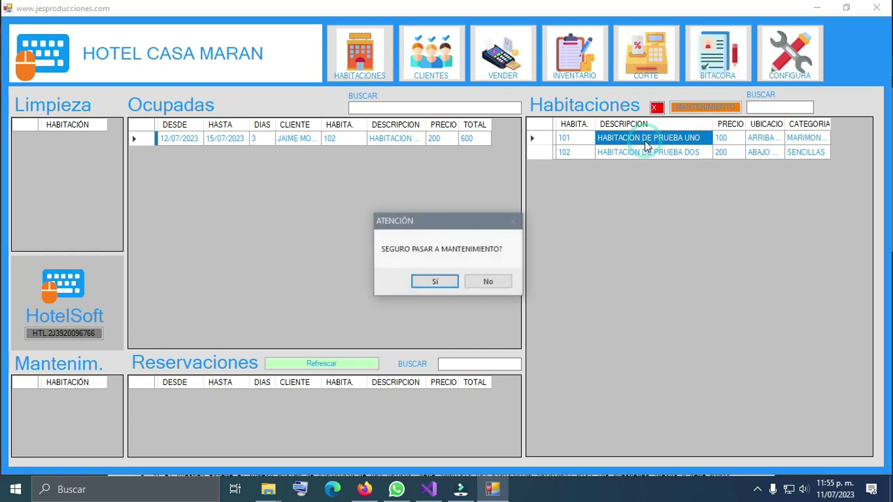
click(435, 282)
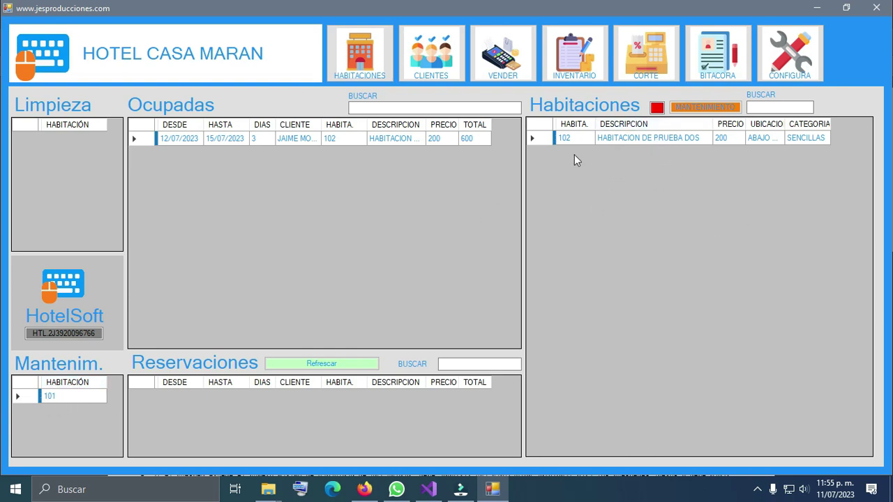
double_click(72, 394)
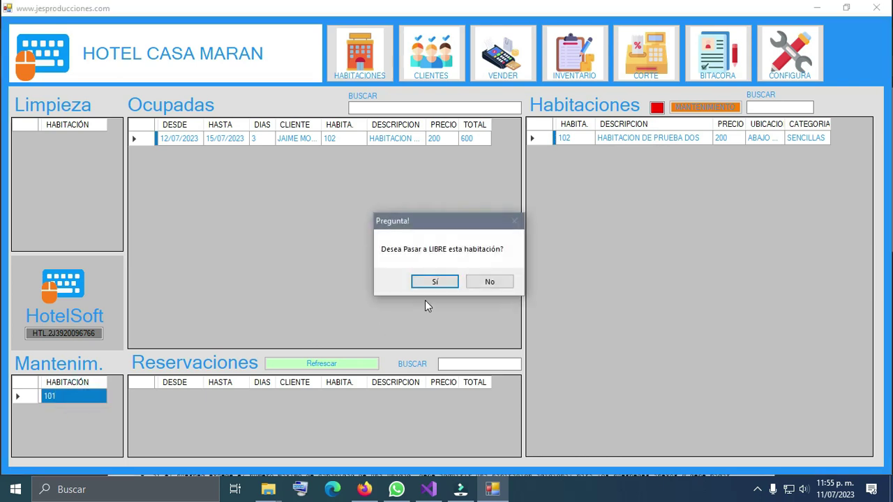
click(435, 281)
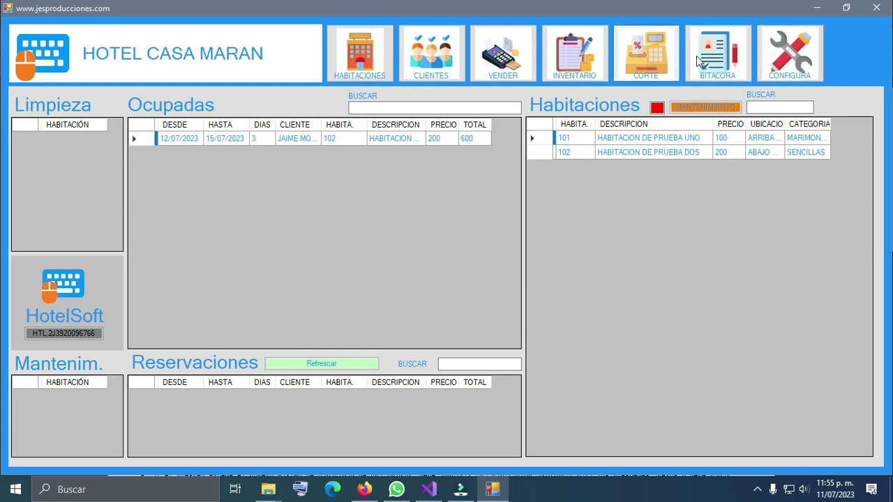
Step: View the user list and the role options of a new user record in the configuration, closing everything without saving
click(798, 54)
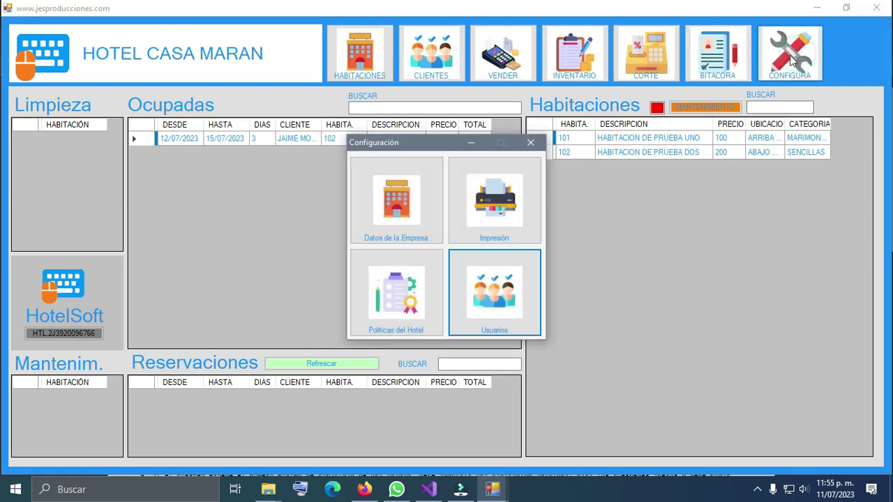
click(491, 276)
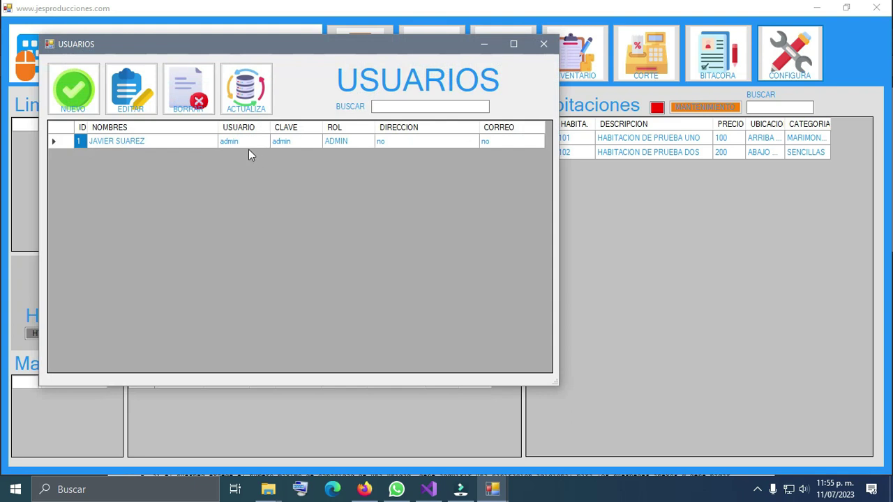
click(74, 88)
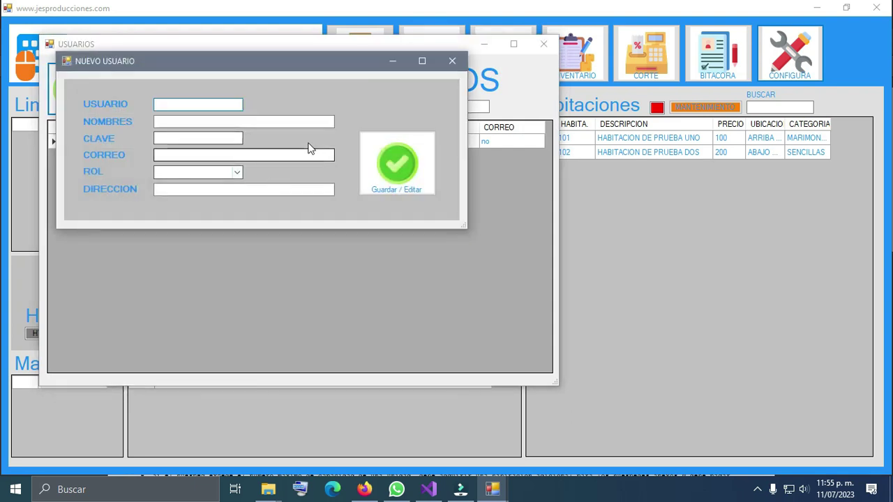
click(237, 173)
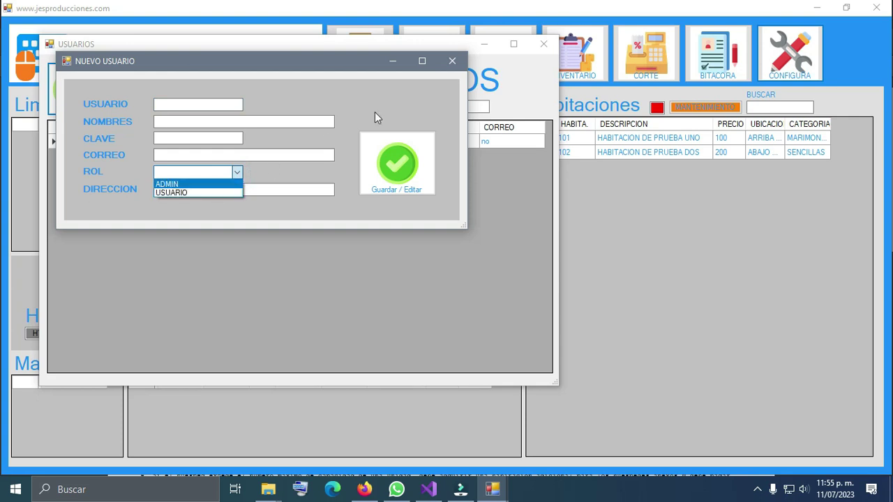
click(450, 66)
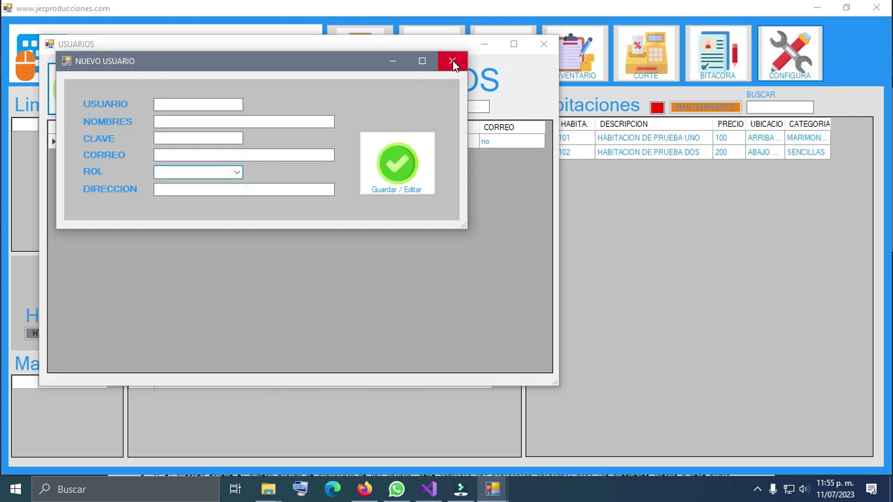
click(452, 62)
click(543, 44)
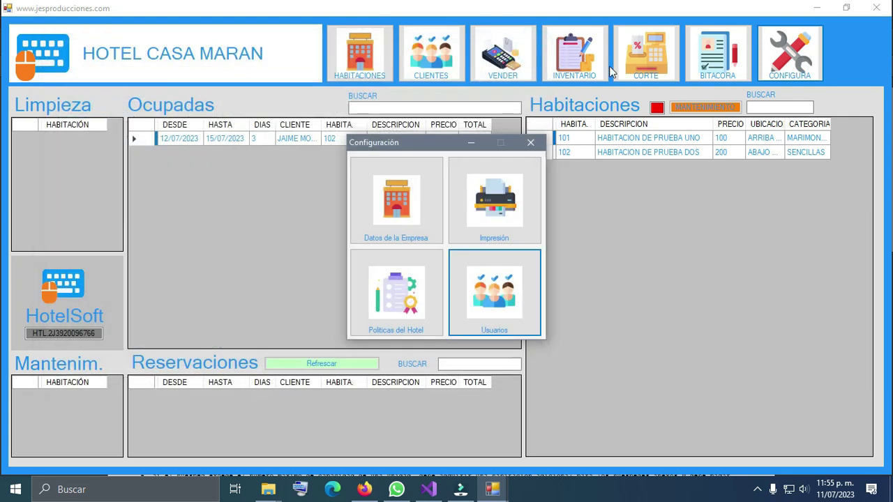
click(530, 143)
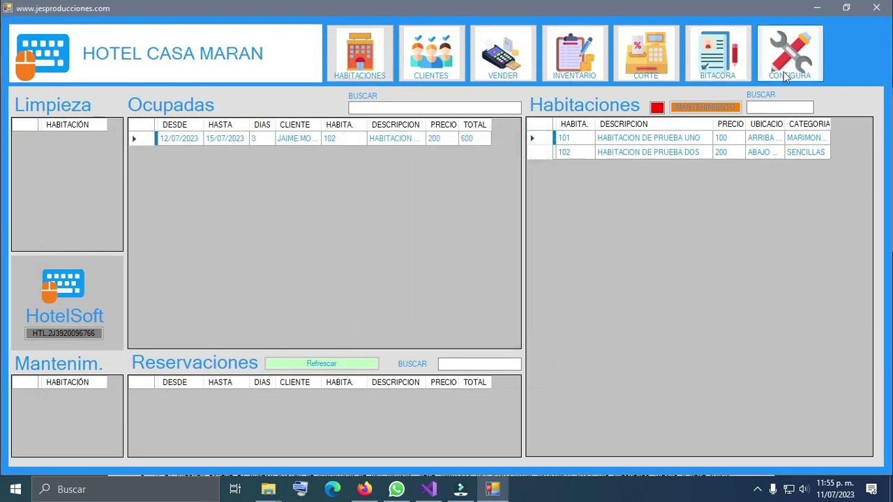